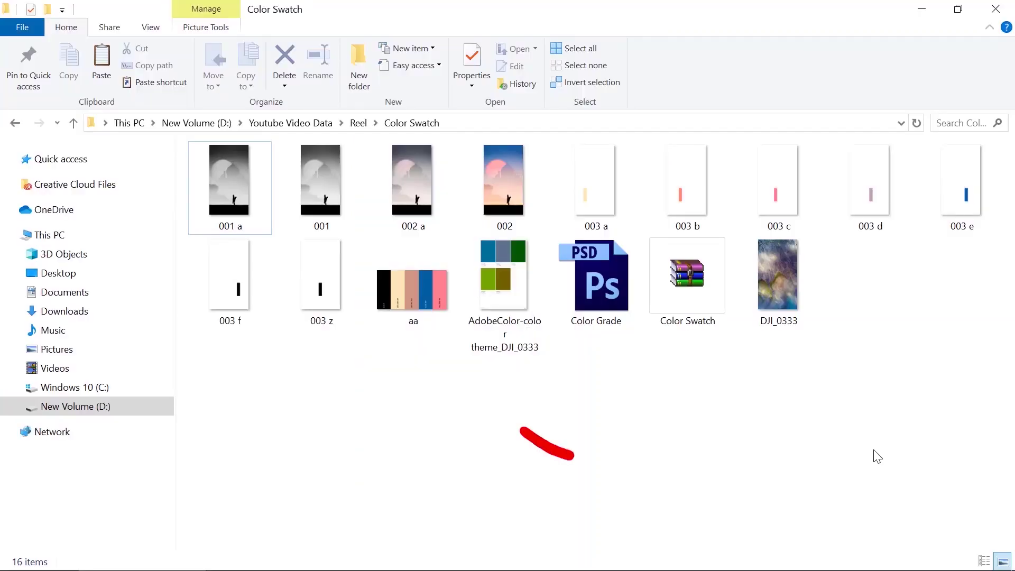
Look inside the Color Swatch archive, then close it
{"action": "double_click", "coordinate": [678, 283]}
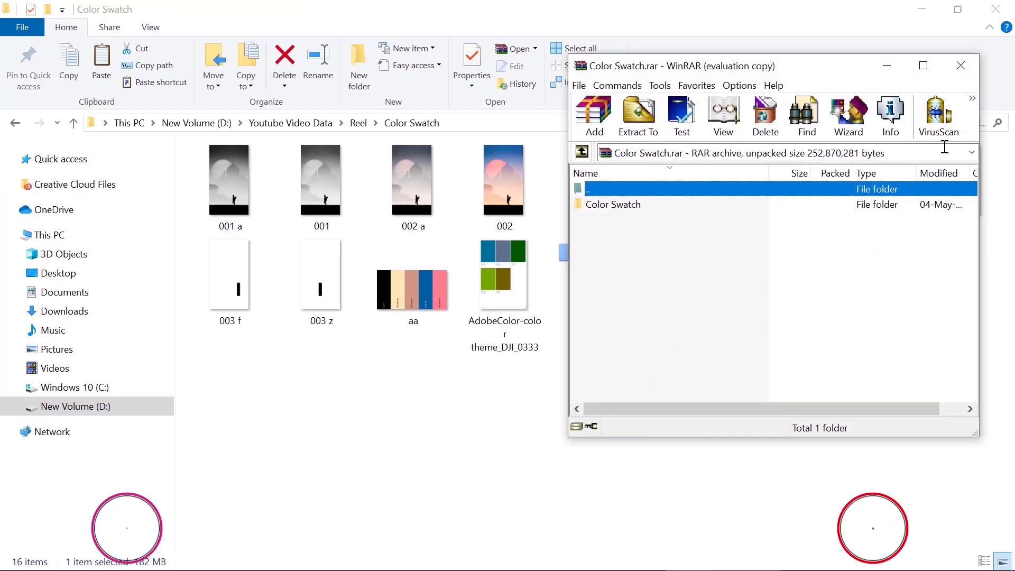
{"action": "left_click", "coordinate": [960, 66]}
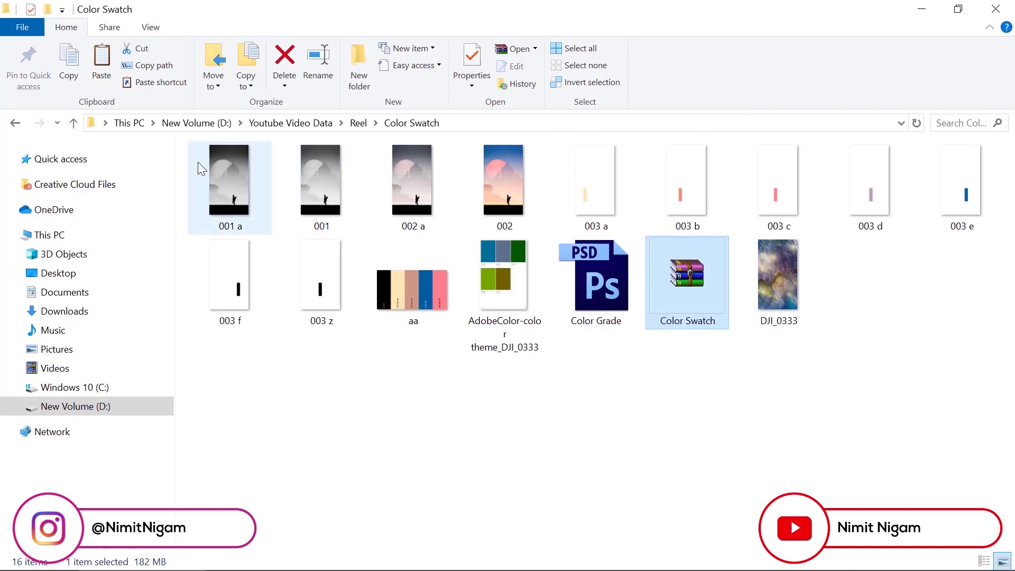
{"action": "mouse_move", "coordinate": [192, 149]}
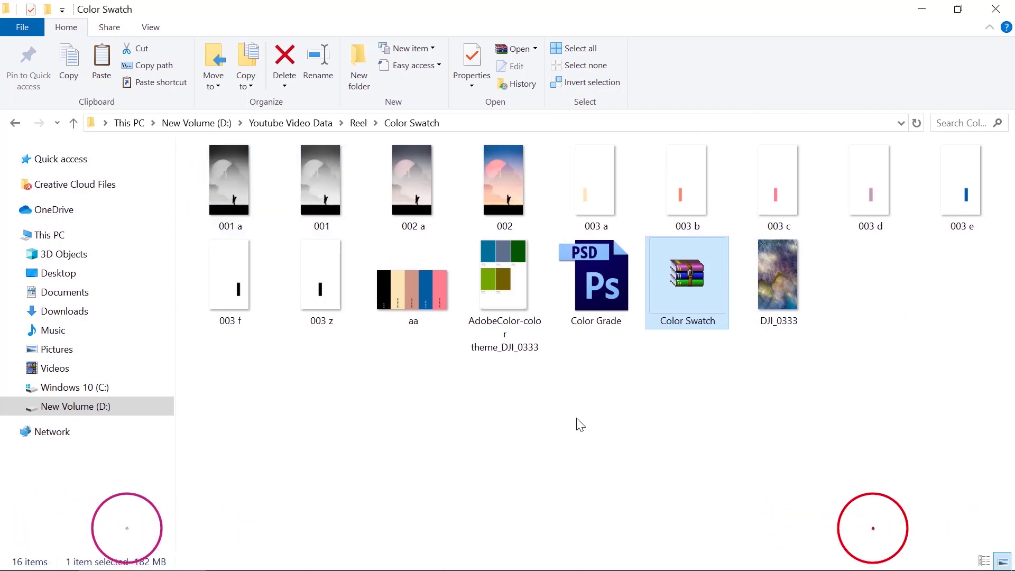
Preview the DJI_0333 photo full size, then open it with Adobe Photoshop CS6
{"action": "left_click", "coordinate": [782, 274]}
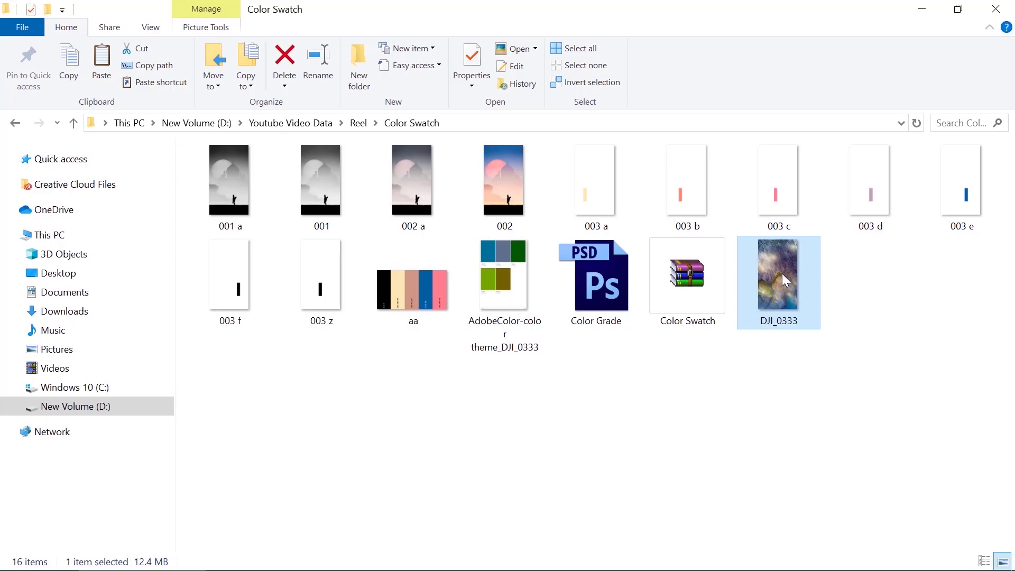
{"action": "double_click", "coordinate": [782, 274]}
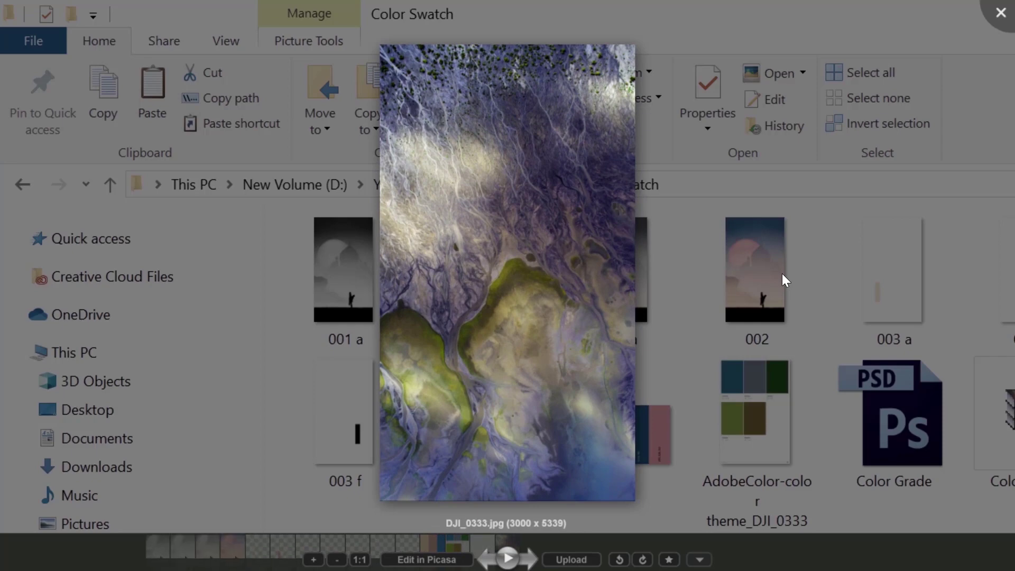
{"action": "left_click", "coordinate": [782, 274]}
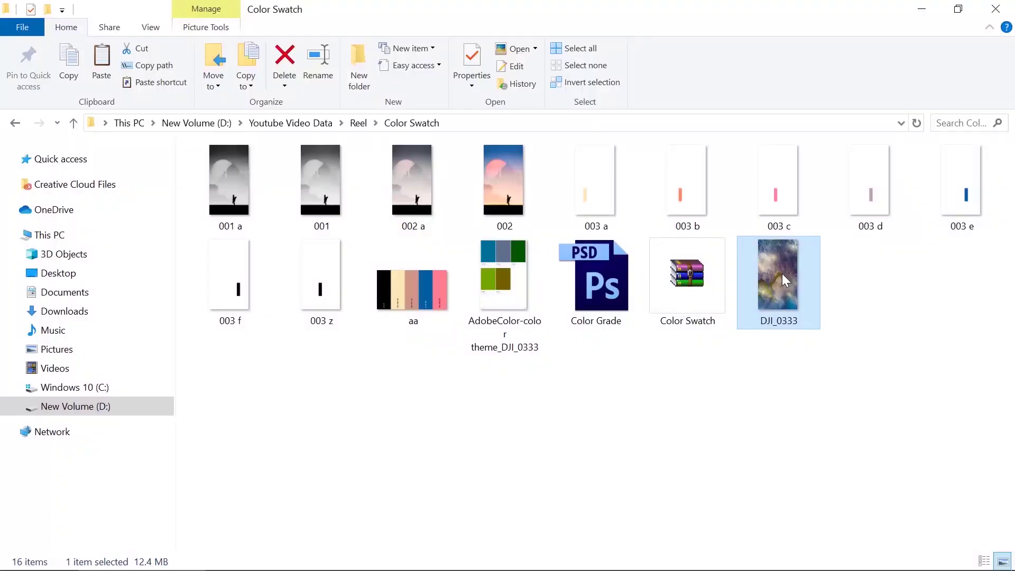
{"action": "right_click", "coordinate": [782, 274]}
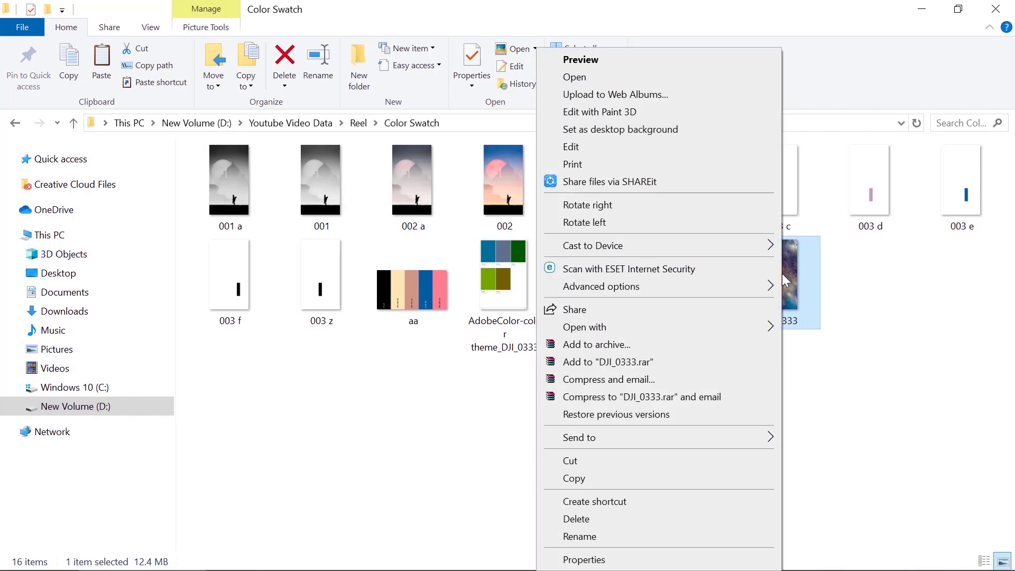
{"action": "mouse_move", "coordinate": [766, 329]}
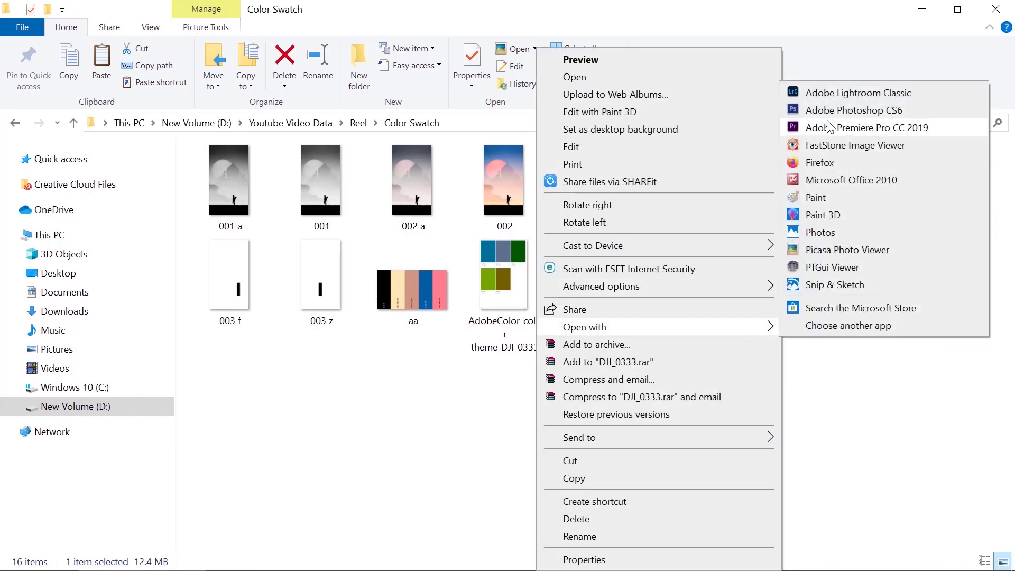
{"action": "left_click", "coordinate": [843, 109]}
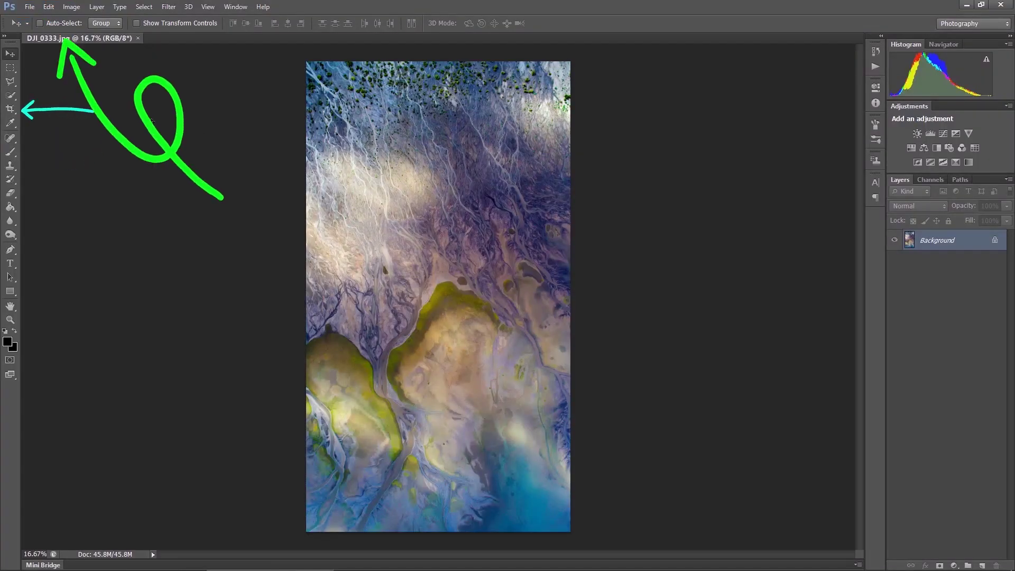
{"action": "key", "text": "c"}
{"action": "left_click", "coordinate": [79, 24]}
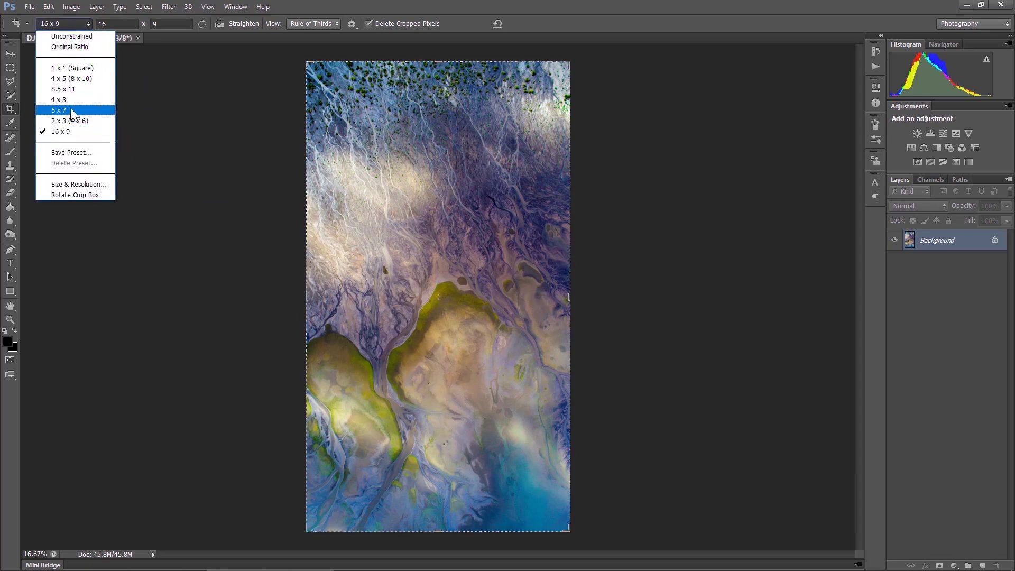
{"action": "left_click", "coordinate": [91, 31]}
{"action": "key", "text": "v"}
{"action": "key", "text": "ctrl+alt+i"}
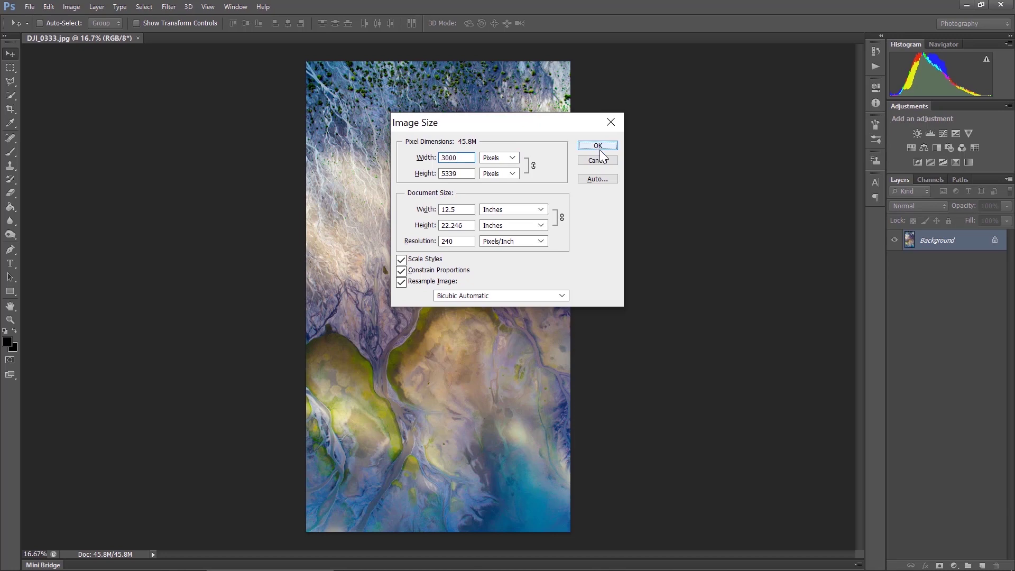
{"action": "left_click", "coordinate": [598, 148]}
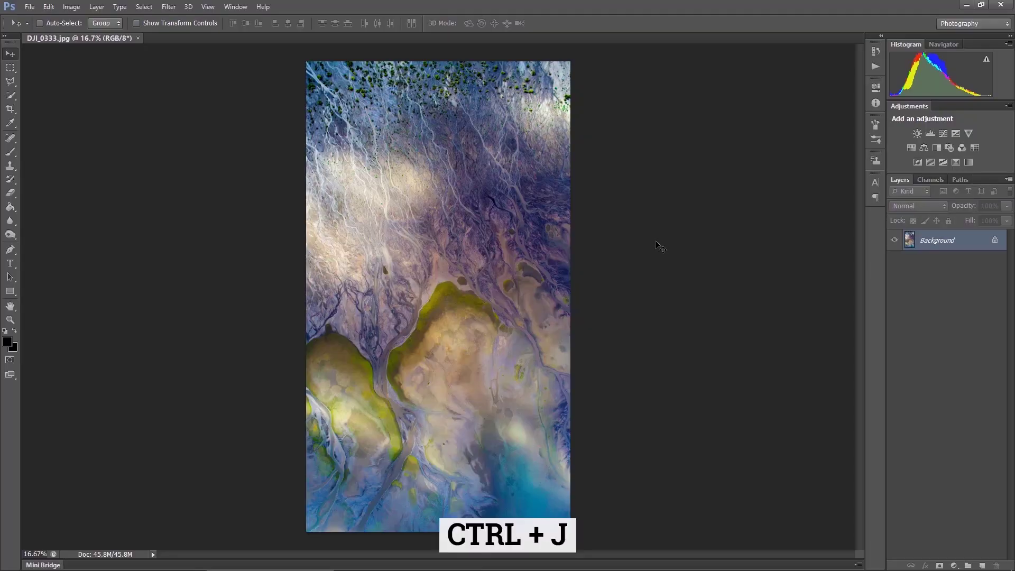
Duplicate the photo onto Layer 1, desaturate it, and save it as JPEG over 001
{"action": "key", "text": "ctrl+j"}
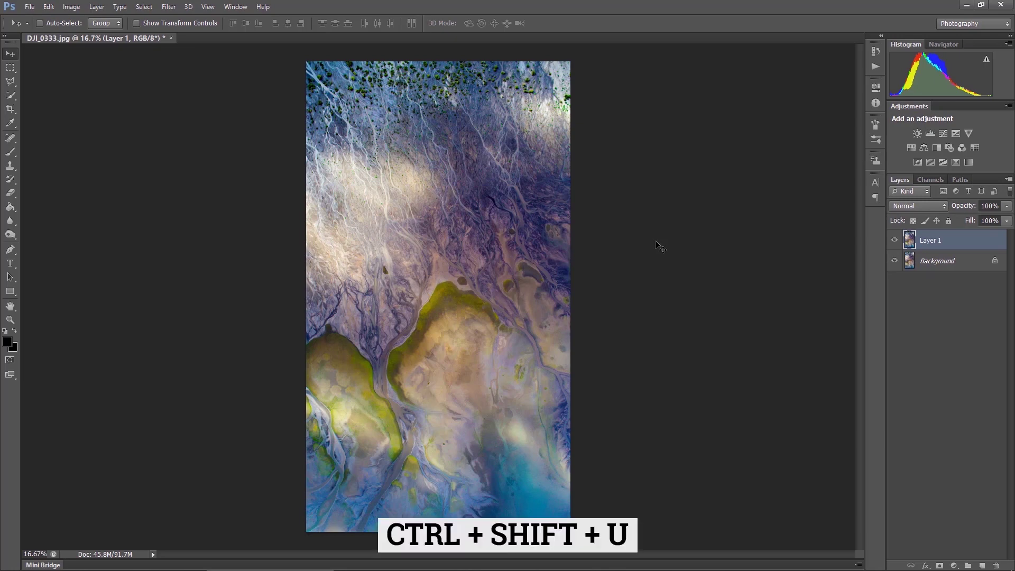
{"action": "key", "text": "ctrl+shift+u"}
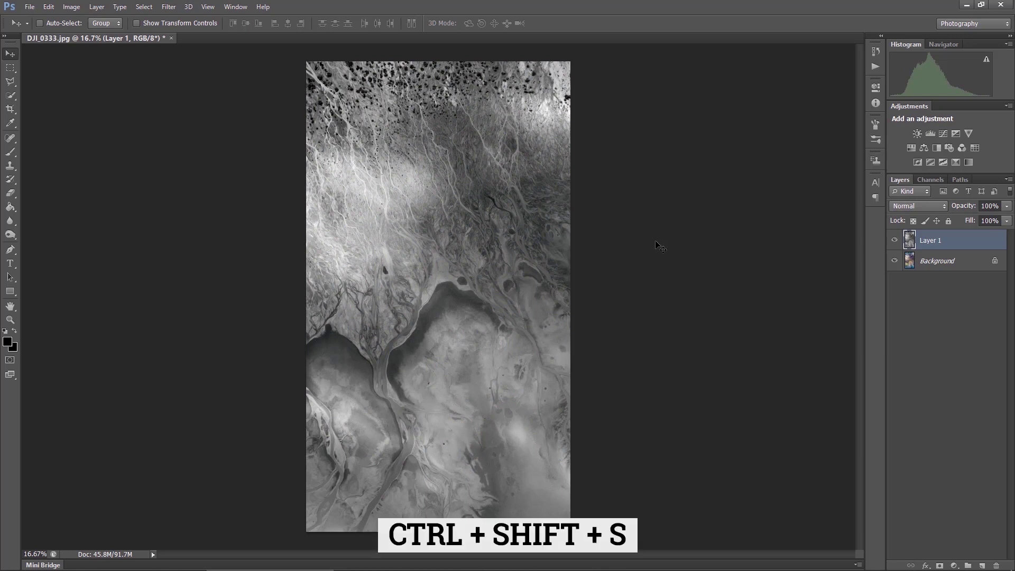
{"action": "key", "text": "ctrl+shift+s"}
{"action": "left_click", "coordinate": [421, 336]}
{"action": "left_click", "coordinate": [437, 198]}
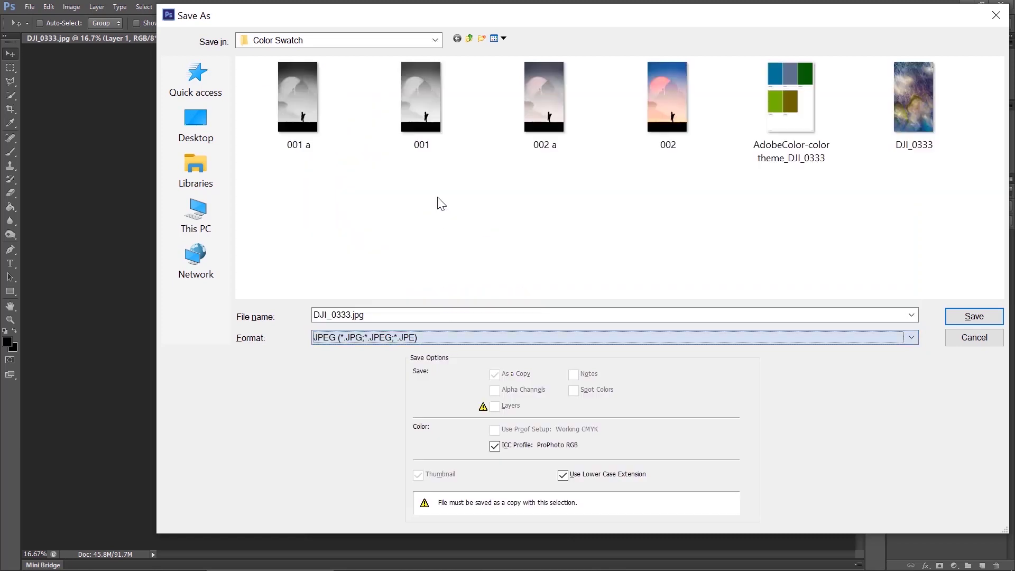
{"action": "left_click", "coordinate": [426, 122]}
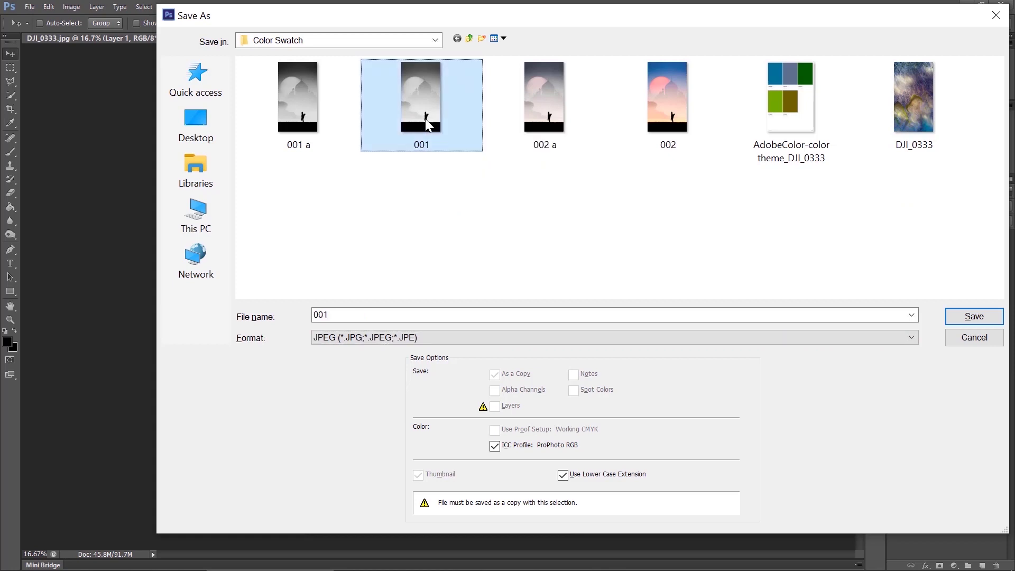
{"action": "left_click", "coordinate": [963, 318]}
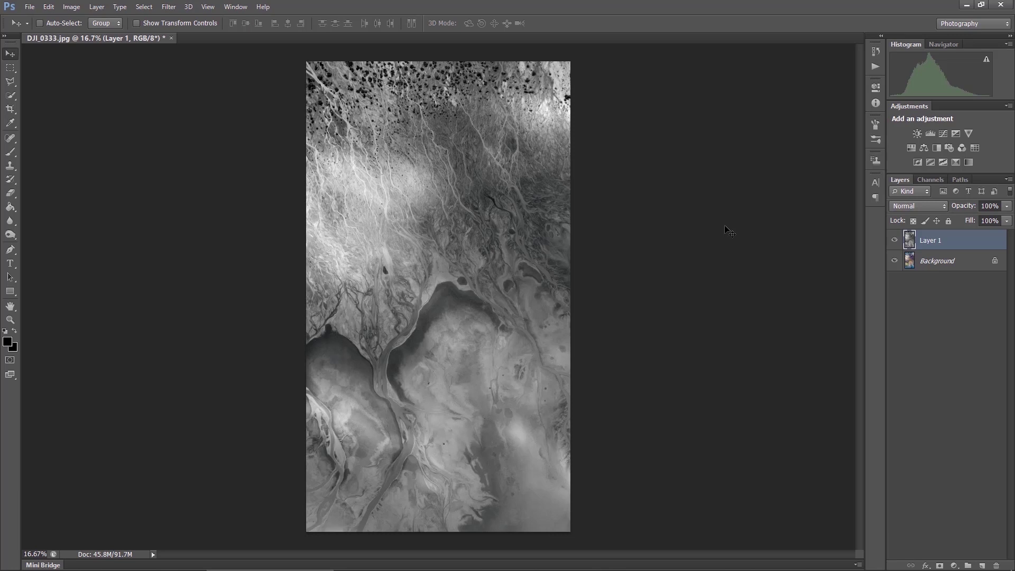
{"action": "key", "text": "ctrl+alt+m"}
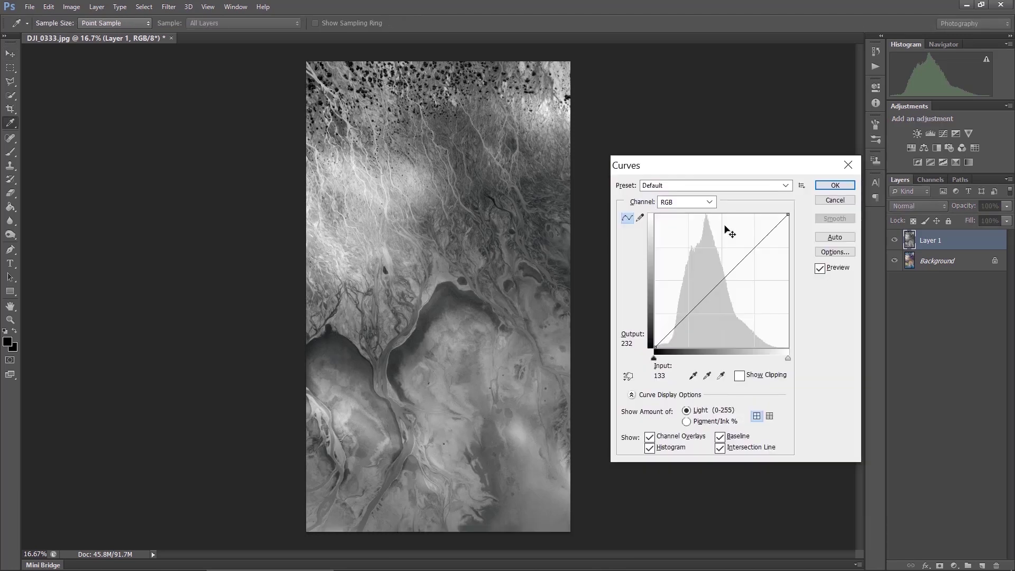
Apply Curves, raising the black point to 24 and lowering the white point
{"action": "left_click_drag", "start_coordinate": [658, 348], "coordinate": [668, 346]}
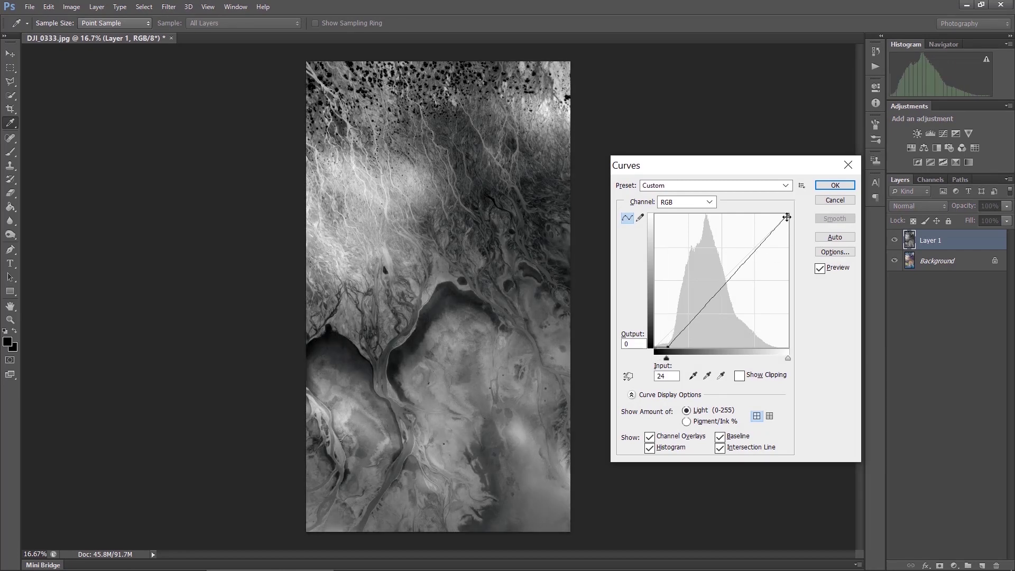
{"action": "left_click_drag", "start_coordinate": [786, 215], "coordinate": [778, 216]}
{"action": "left_click", "coordinate": [828, 186]}
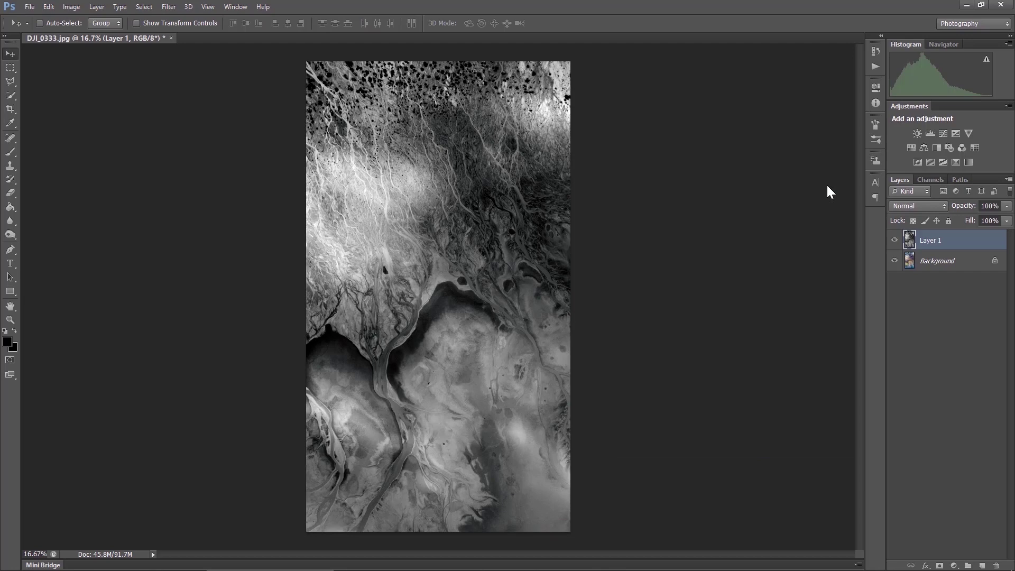
Save the contrasted image as JPEG, replacing the existing 001 a
{"action": "key", "text": "ctrl+shift+s"}
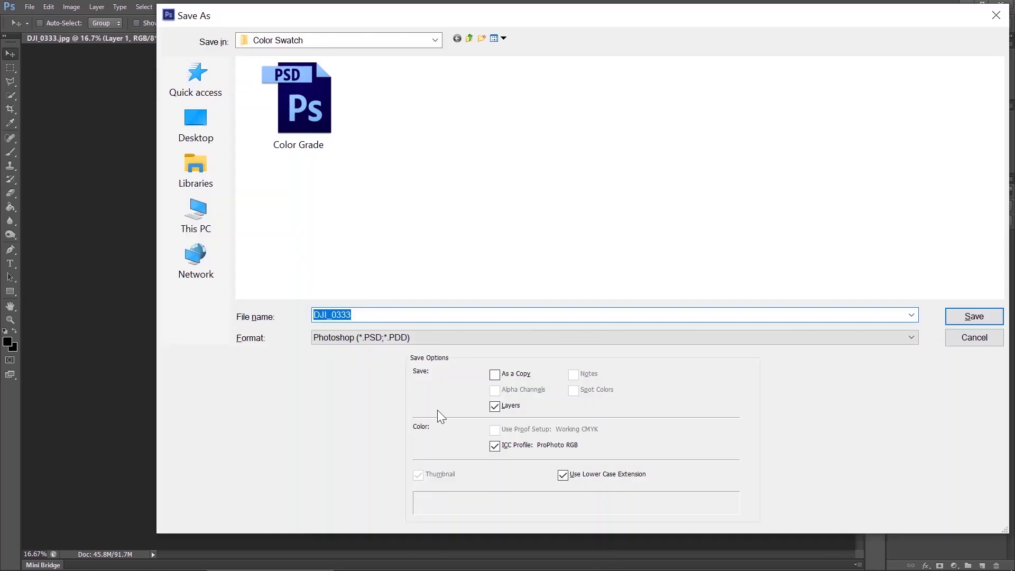
{"action": "left_click", "coordinate": [405, 342]}
{"action": "left_click", "coordinate": [408, 294]}
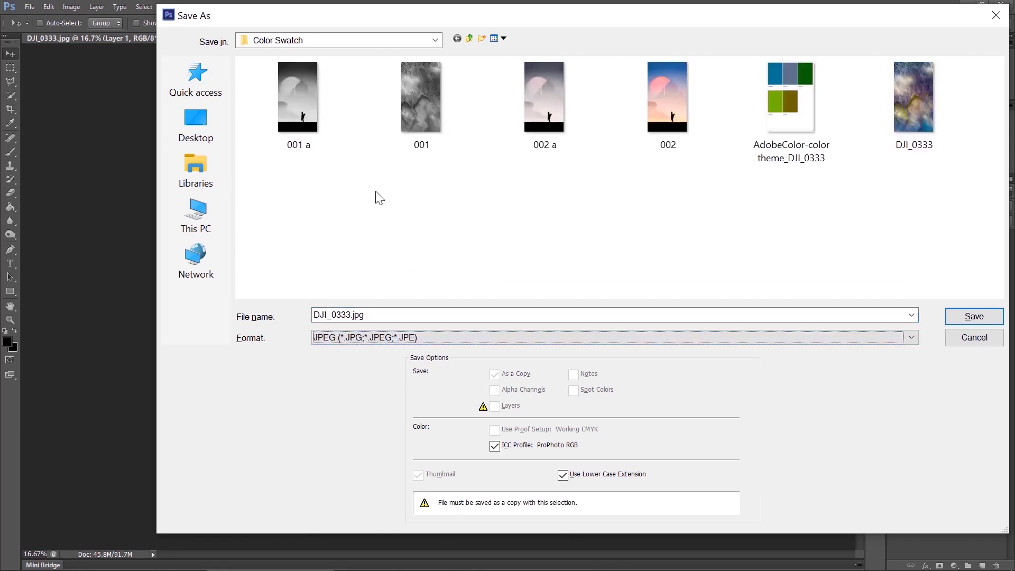
{"action": "left_click", "coordinate": [318, 118]}
{"action": "left_click", "coordinate": [999, 317]}
{"action": "left_click", "coordinate": [489, 221]}
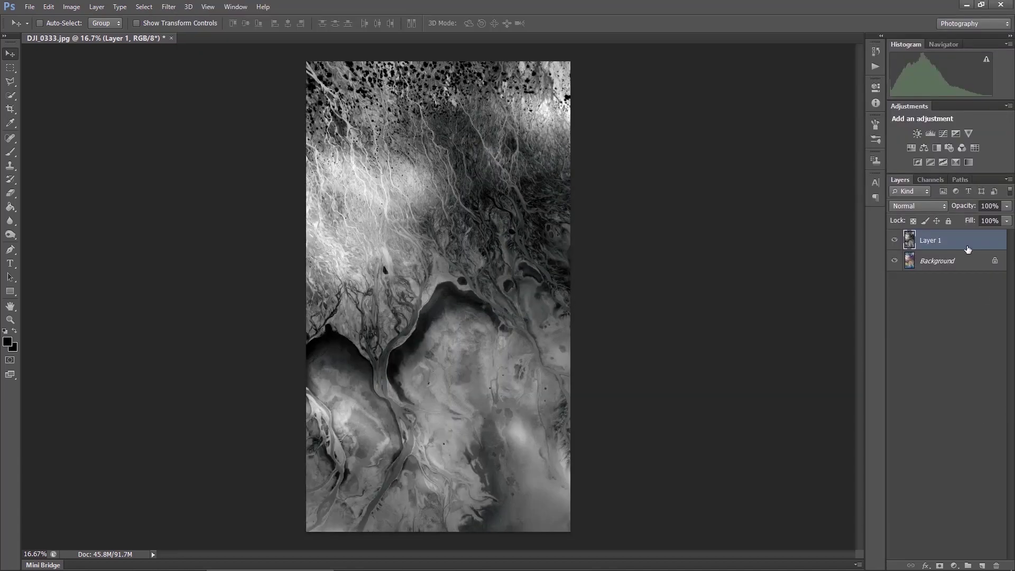
Replace the greyscale layer with a new desaturated copy faded to about 70% opacity
{"action": "key", "text": "Delete"}
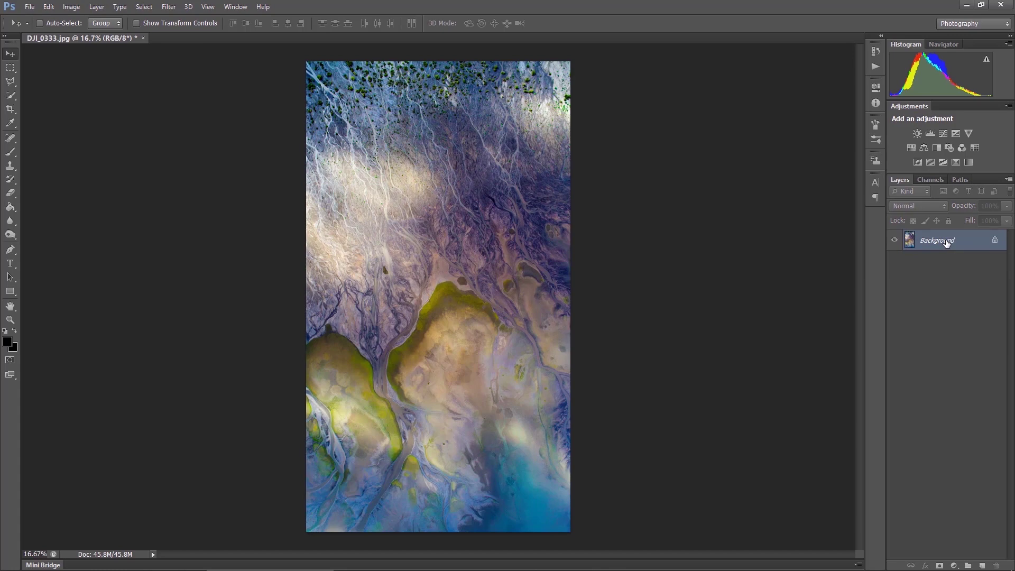
{"action": "key", "text": "ctrl+j"}
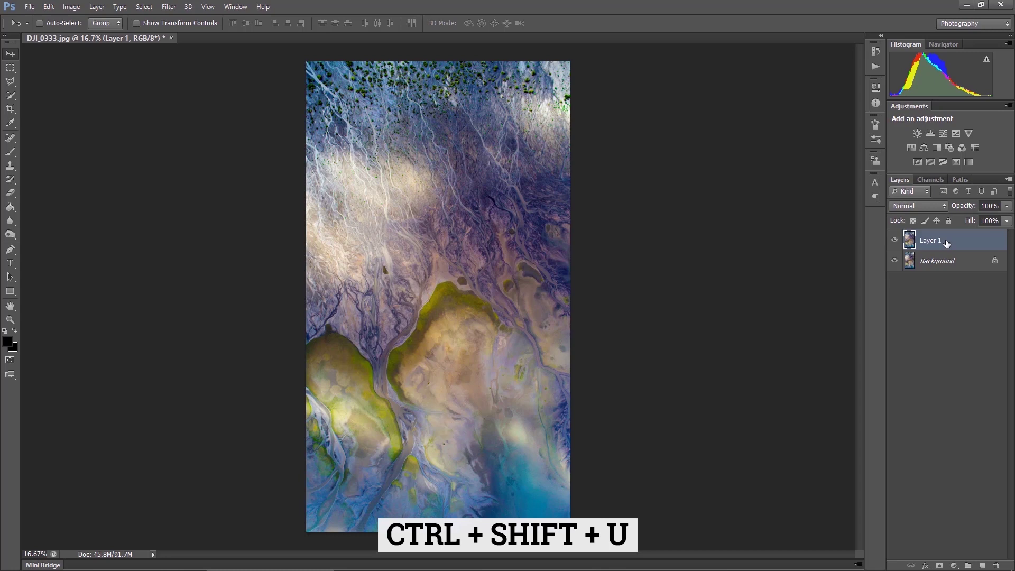
{"action": "key", "text": "ctrl+shift+u"}
{"action": "left_click", "coordinate": [1006, 207]}
{"action": "left_click_drag", "start_coordinate": [1002, 220], "coordinate": [992, 221]}
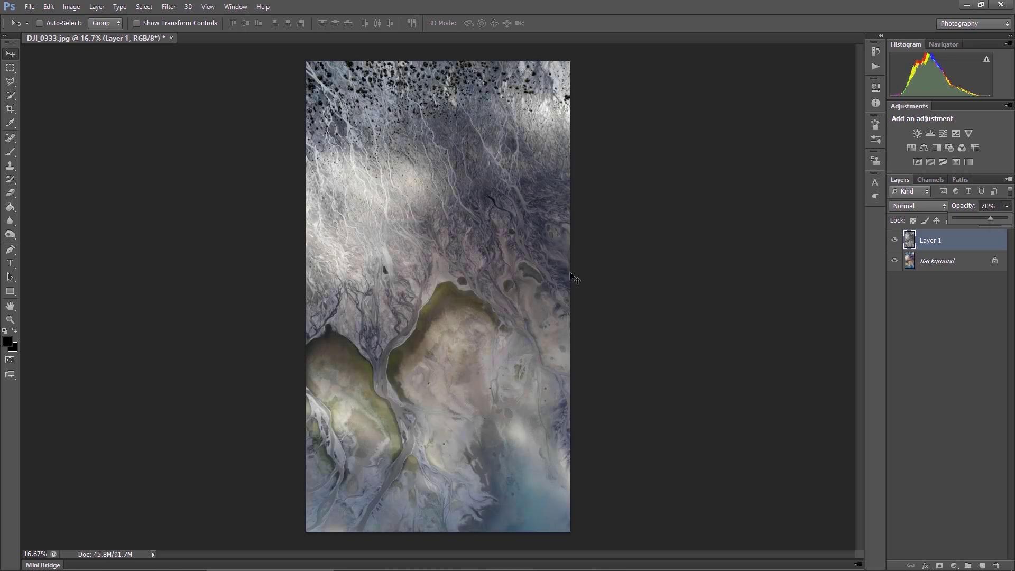
{"action": "left_click", "coordinate": [798, 251]}
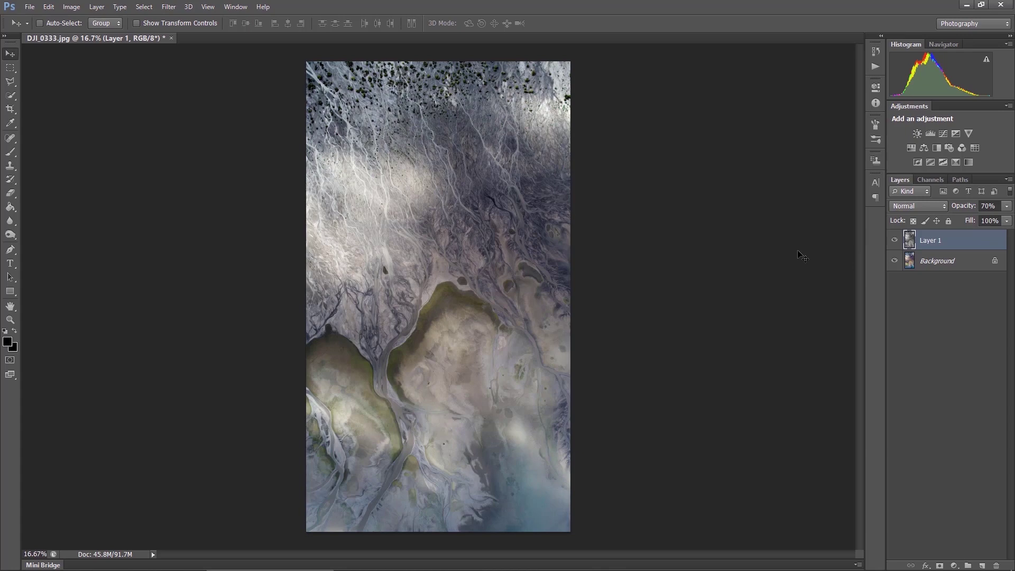
Save the faded image as JPEG 002 a
{"action": "key", "text": "ctrl+shift+s"}
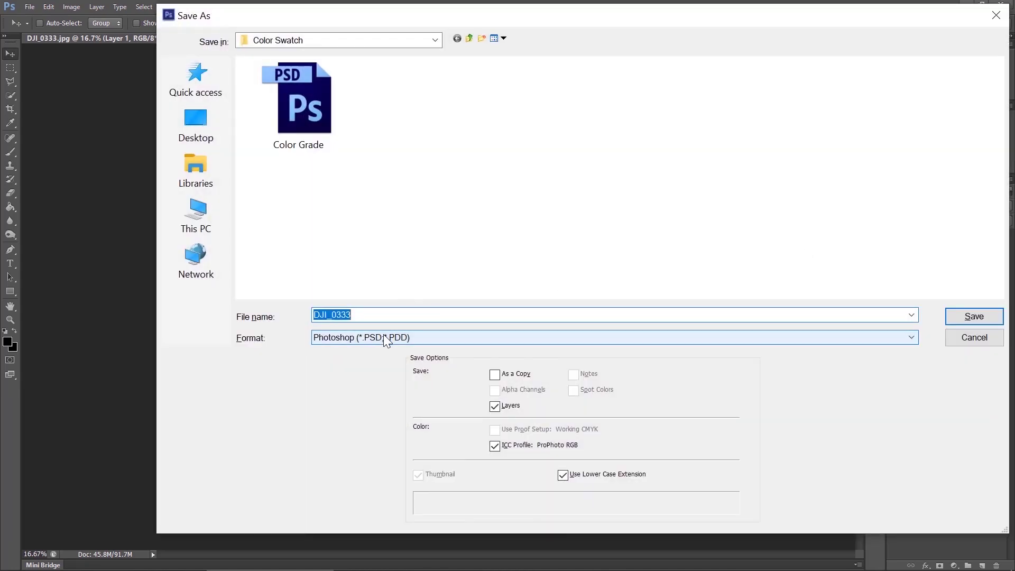
{"action": "left_click", "coordinate": [385, 338]}
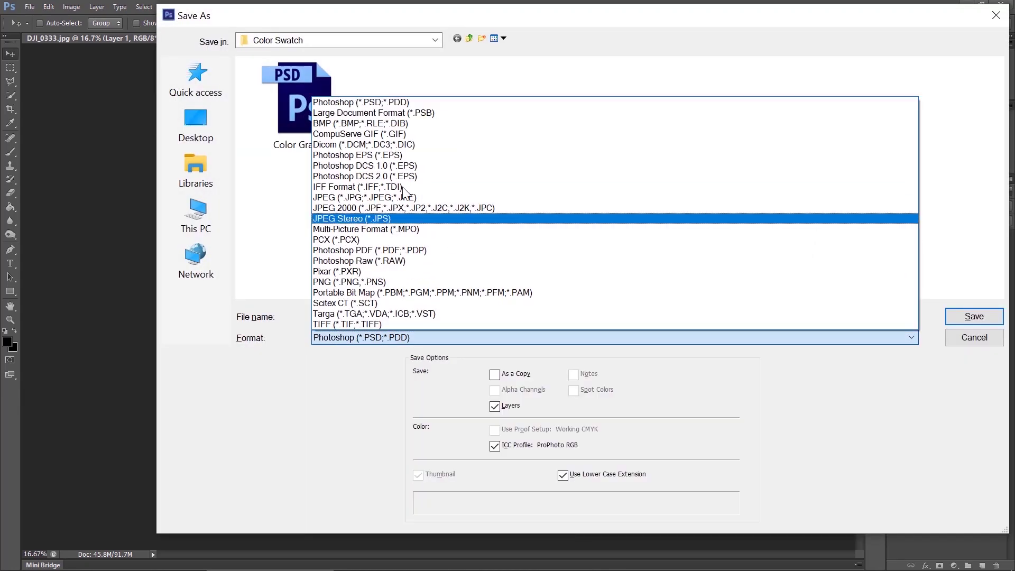
{"action": "left_click", "coordinate": [404, 200]}
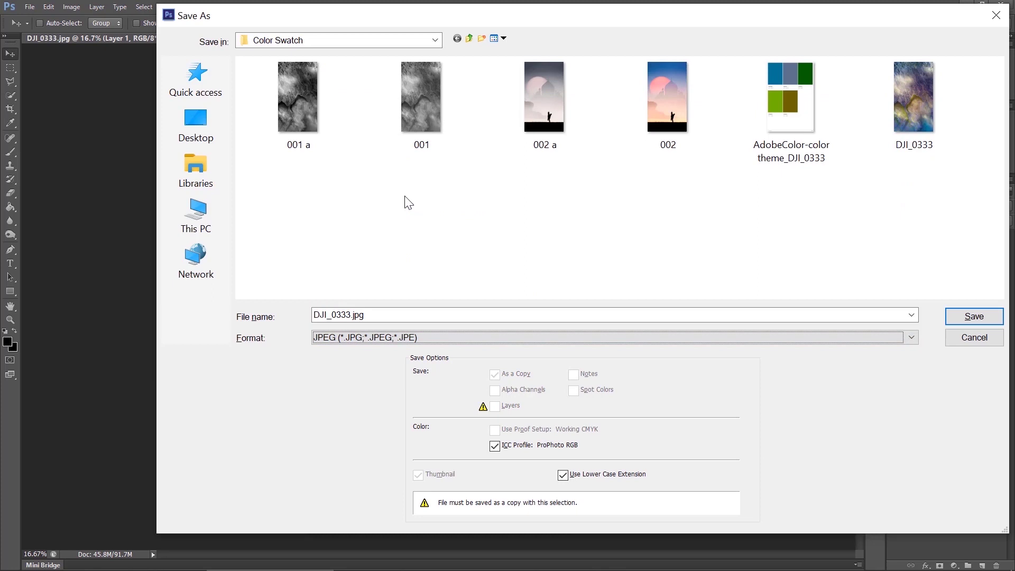
{"action": "left_click", "coordinate": [552, 104]}
{"action": "key", "text": "Escape"}
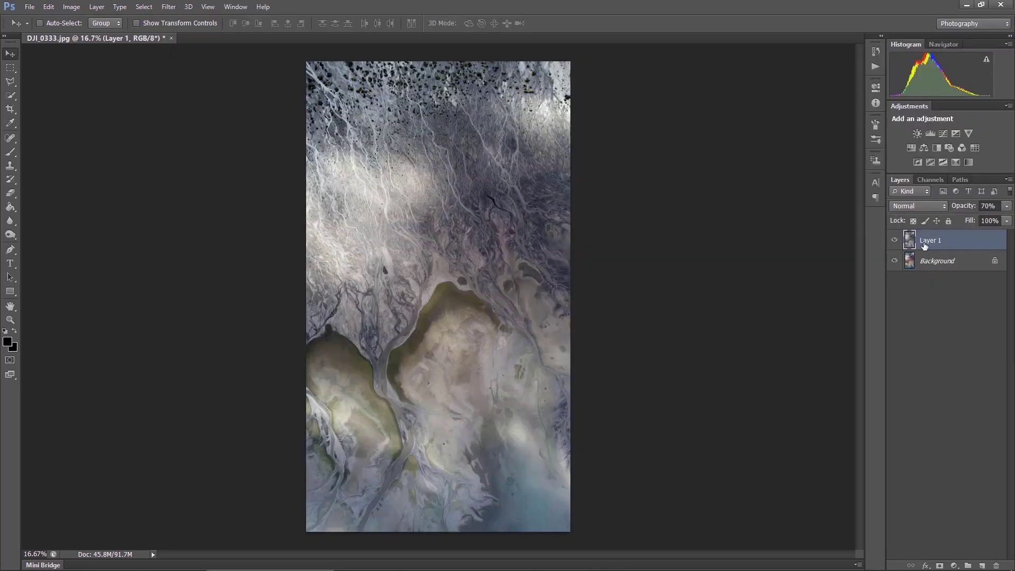
Delete the muted top layer and save the colour photo as 002
{"action": "key", "text": "Delete"}
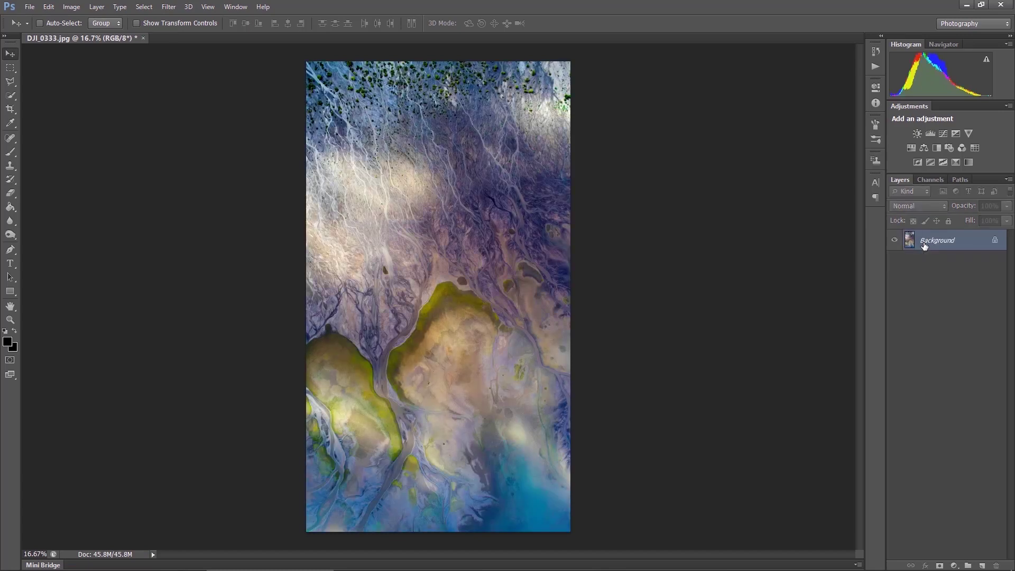
{"action": "key", "text": "ctrl+shift+s"}
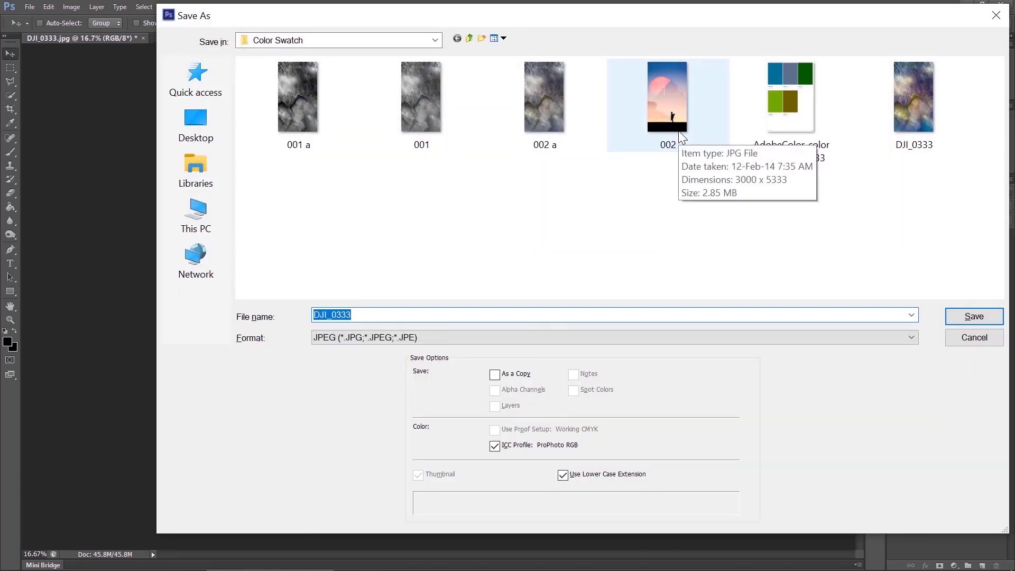
{"action": "left_click", "coordinate": [678, 131]}
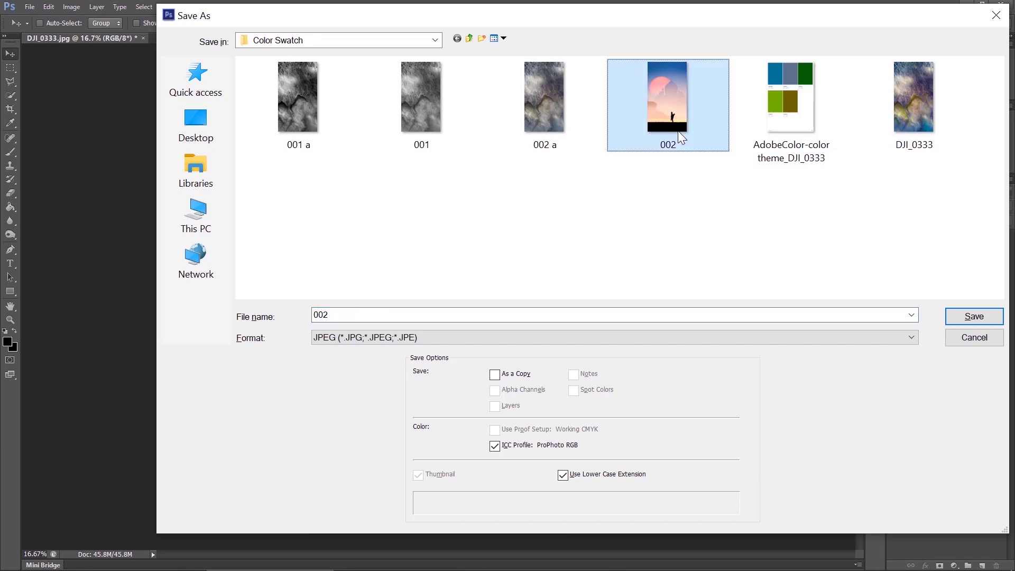
{"action": "key", "text": "Return"}
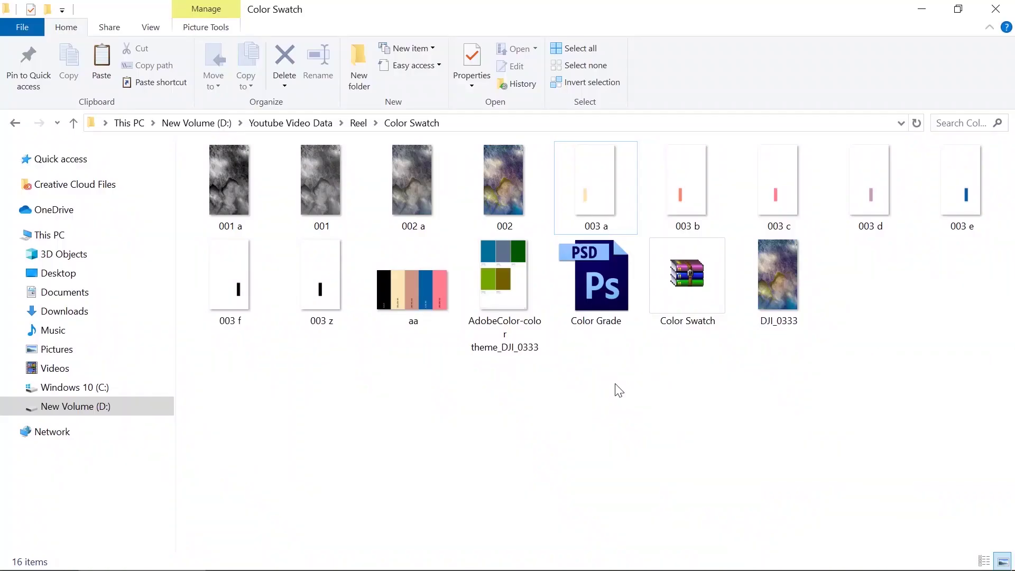
Open Color Grade.psd and make the bars on layers 005 through 001 visible
{"action": "double_click", "coordinate": [593, 303]}
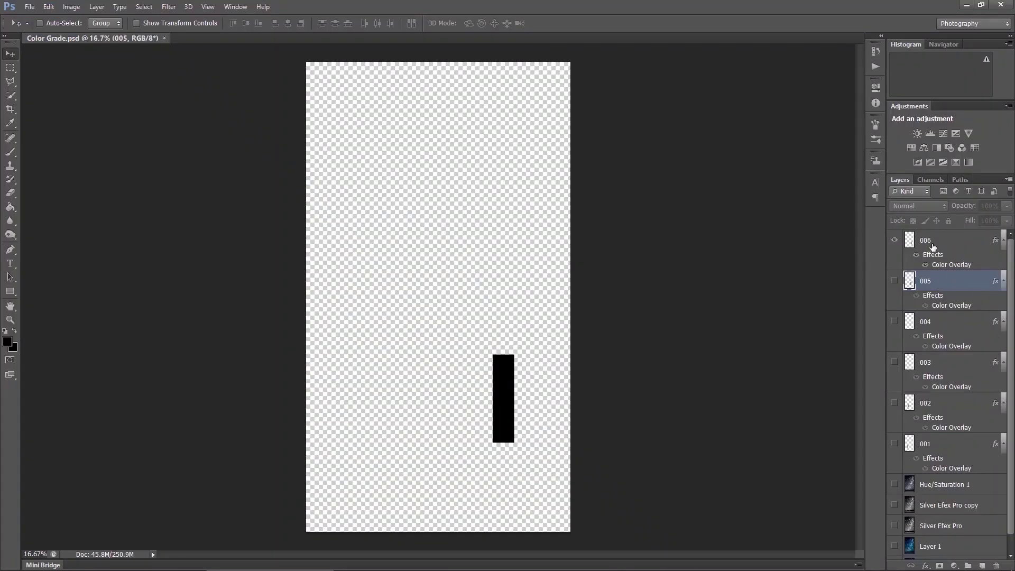
{"action": "left_click", "coordinate": [933, 246]}
{"action": "left_click", "coordinate": [930, 285]}
{"action": "left_click", "coordinate": [895, 281]}
{"action": "left_click", "coordinate": [894, 322]}
{"action": "left_click", "coordinate": [894, 362]}
{"action": "left_click", "coordinate": [894, 403]}
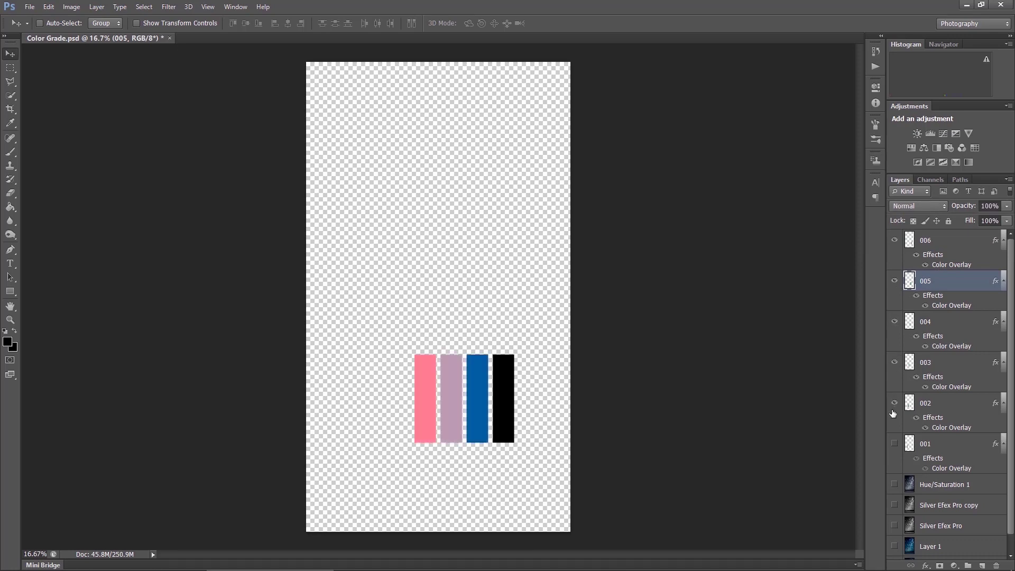
{"action": "left_click", "coordinate": [894, 443]}
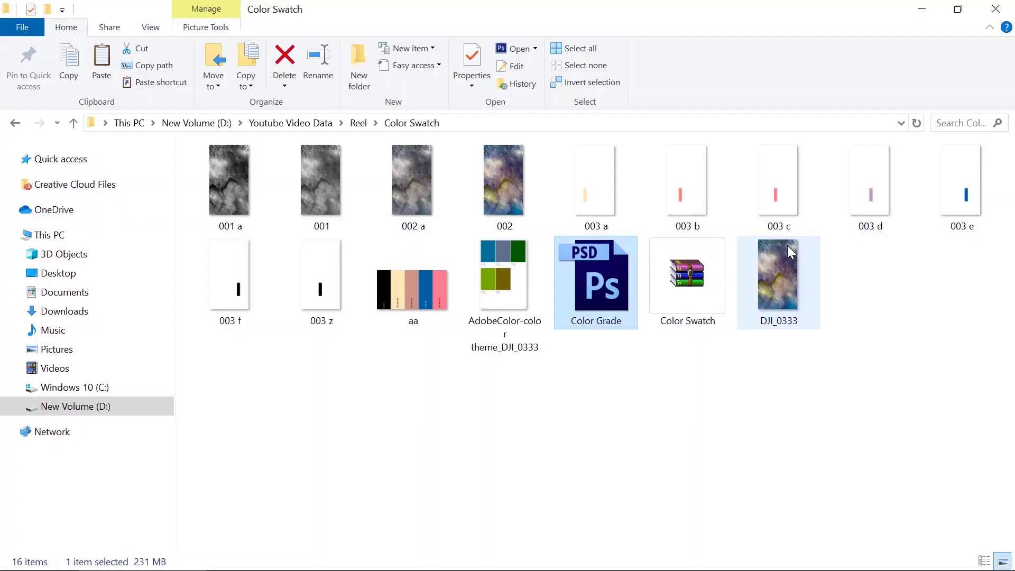
Open DJI_0333 in Photoshop and select the entire image
{"action": "left_click", "coordinate": [795, 262]}
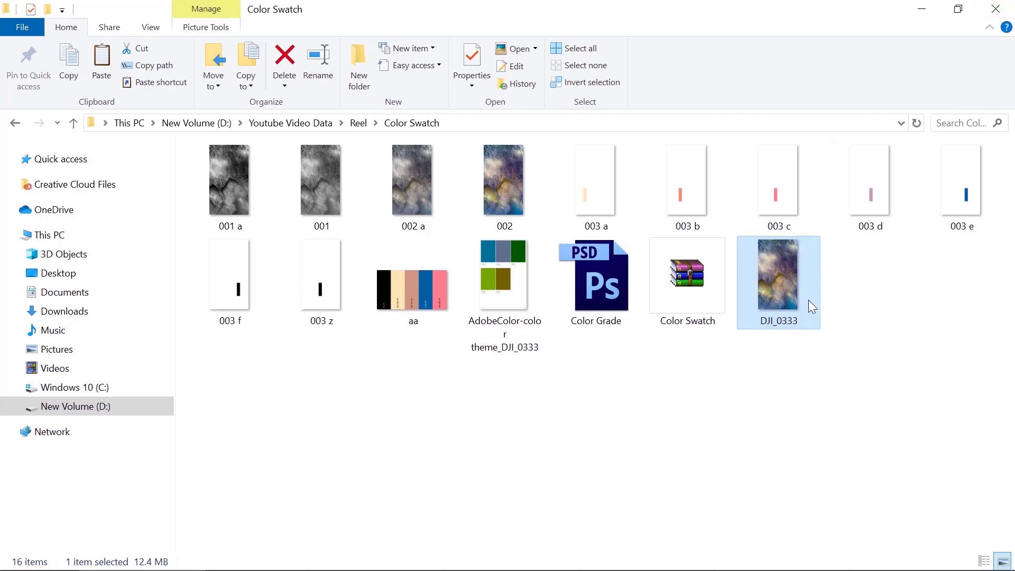
{"action": "right_click", "coordinate": [781, 293]}
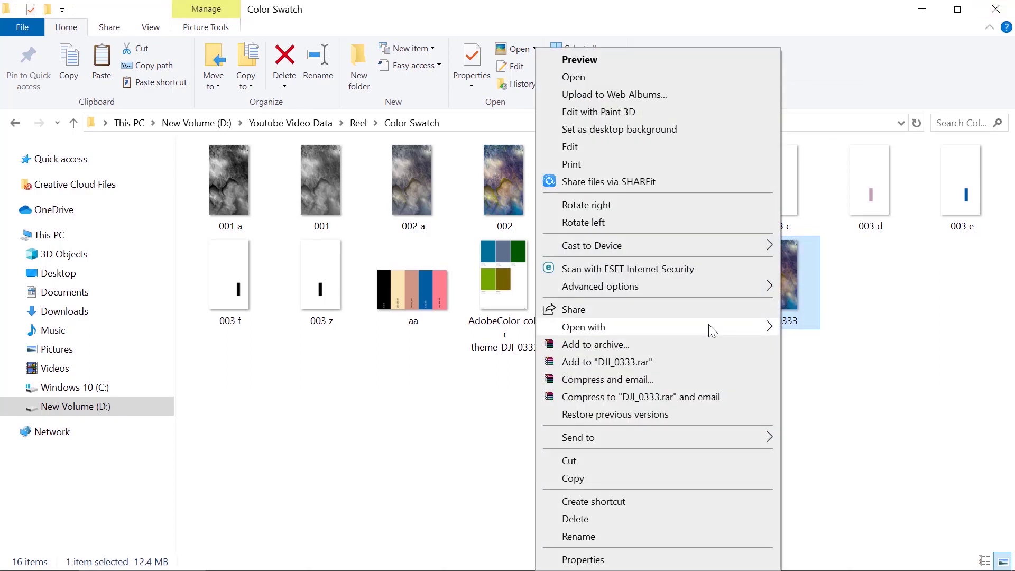
{"action": "key", "text": "ctrl+a"}
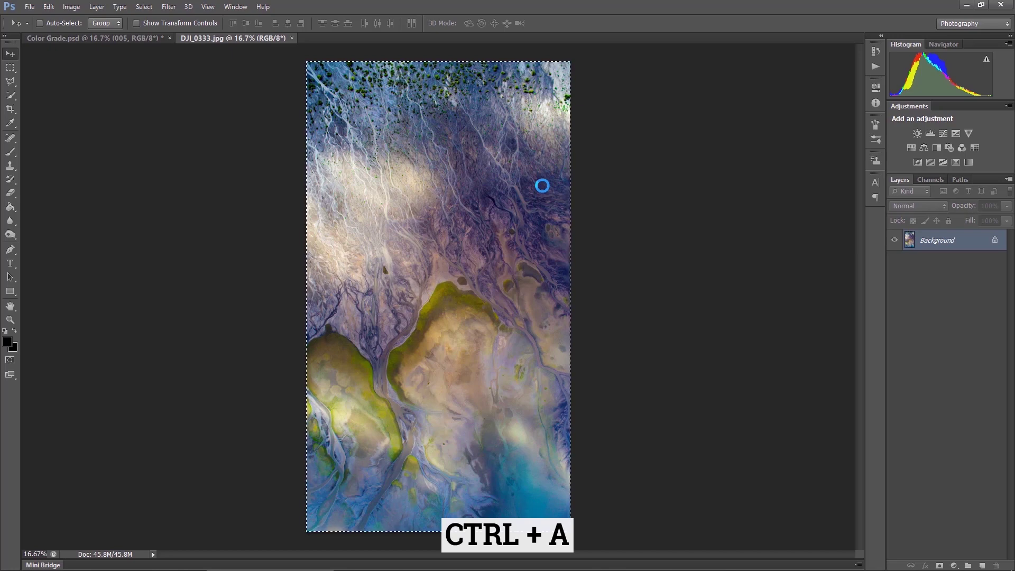
Copy the whole DJI_0333 image and paste it into Color Grade above Hue/Saturation 1
{"action": "key", "text": "ctrl+c"}
{"action": "left_click", "coordinate": [150, 38]}
{"action": "left_click", "coordinate": [925, 486]}
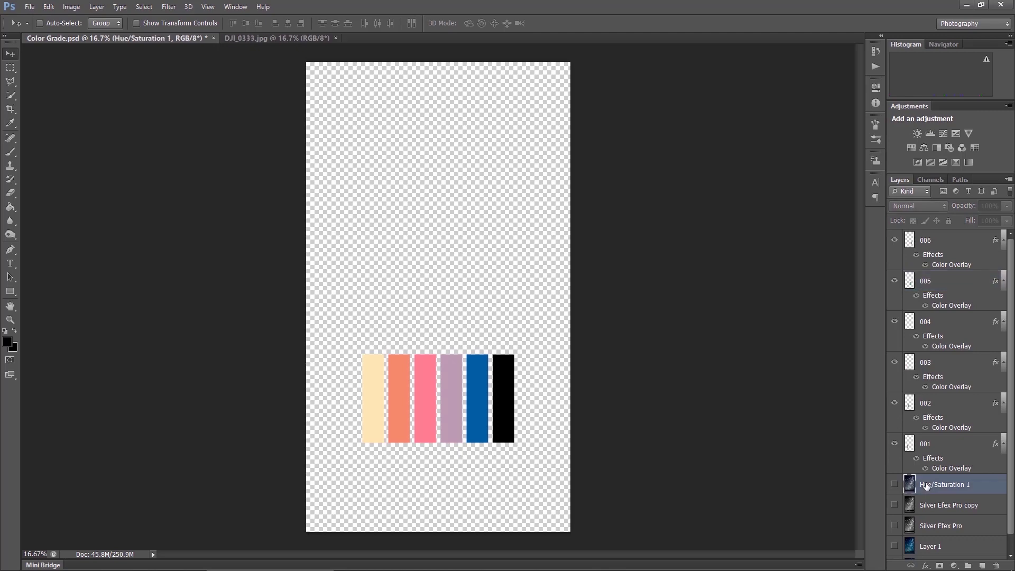
{"action": "key", "text": "ctrl+v"}
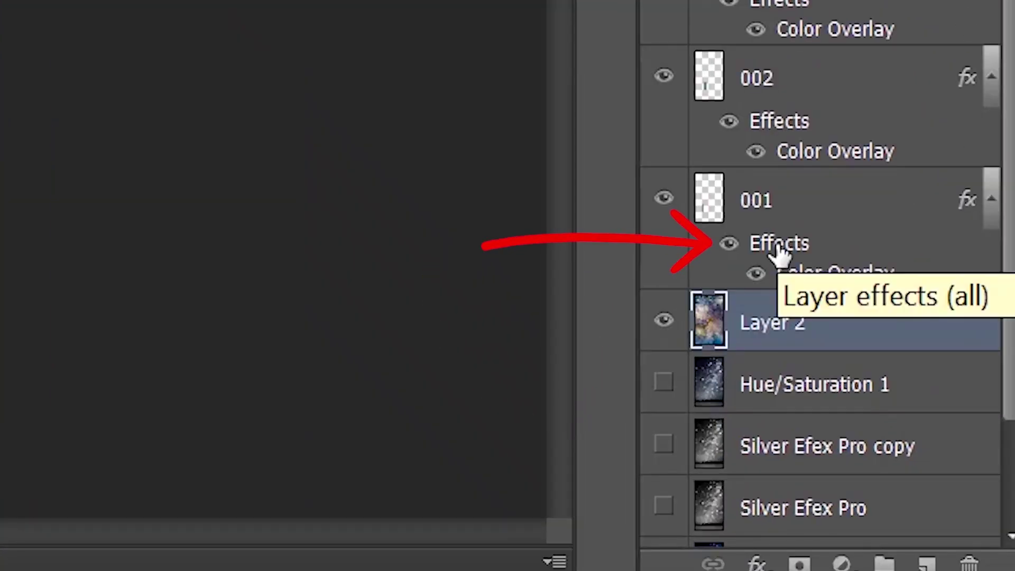
Give bar 001 a beige Color Overlay sampled from the photo
{"action": "double_click", "coordinate": [780, 248]}
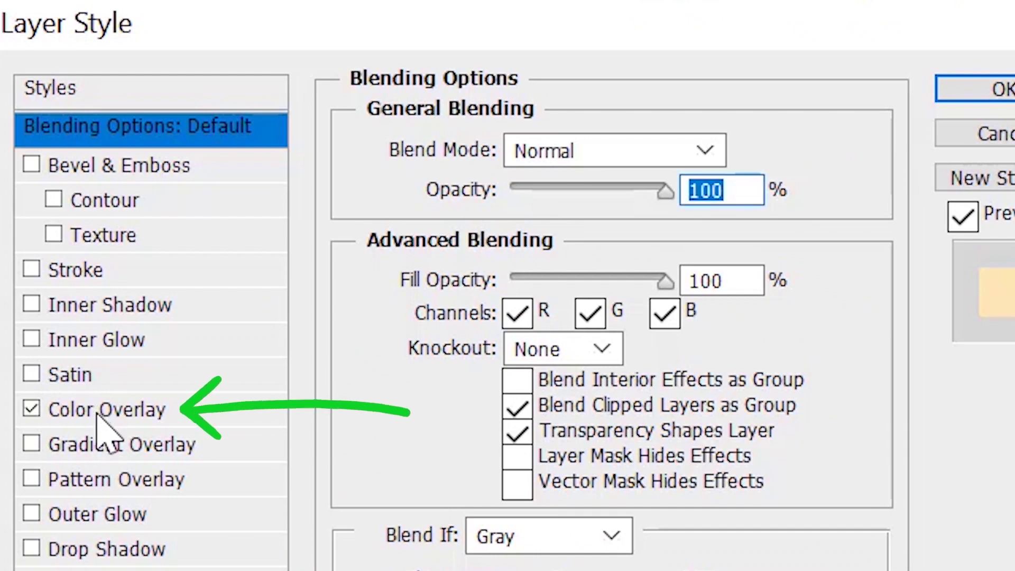
{"action": "left_click", "coordinate": [98, 413]}
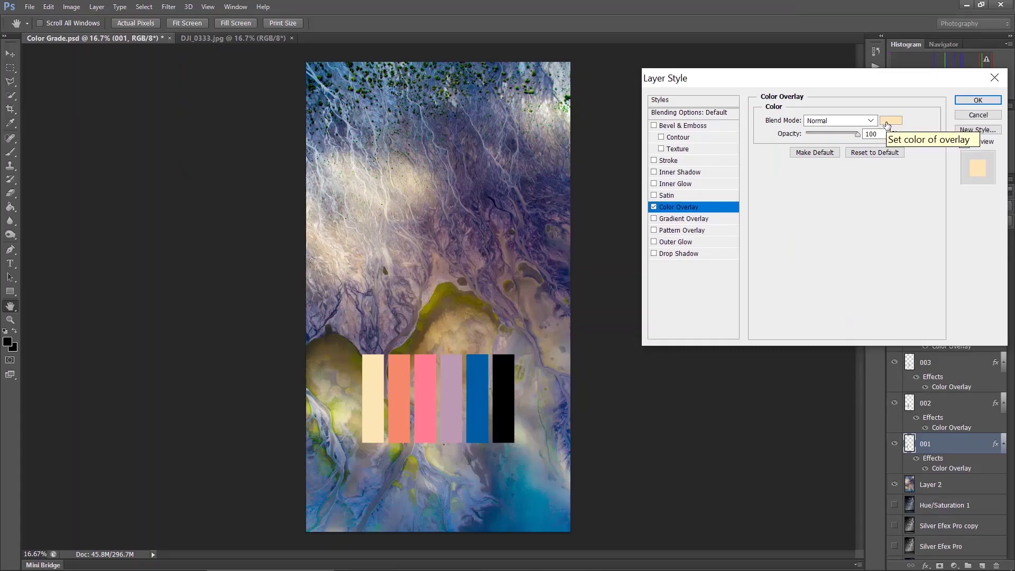
{"action": "left_click", "coordinate": [888, 122]}
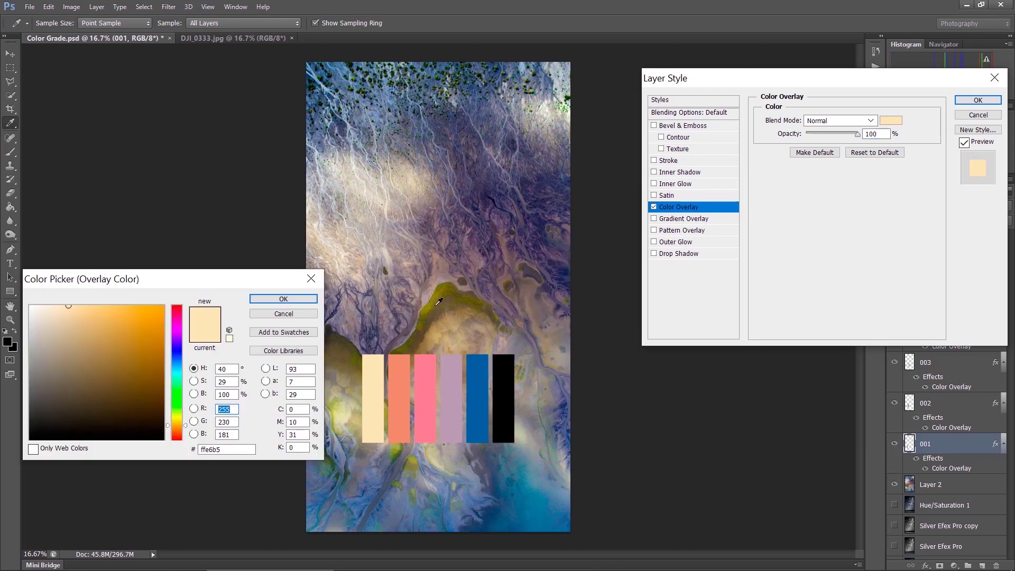
{"action": "left_click", "coordinate": [411, 178]}
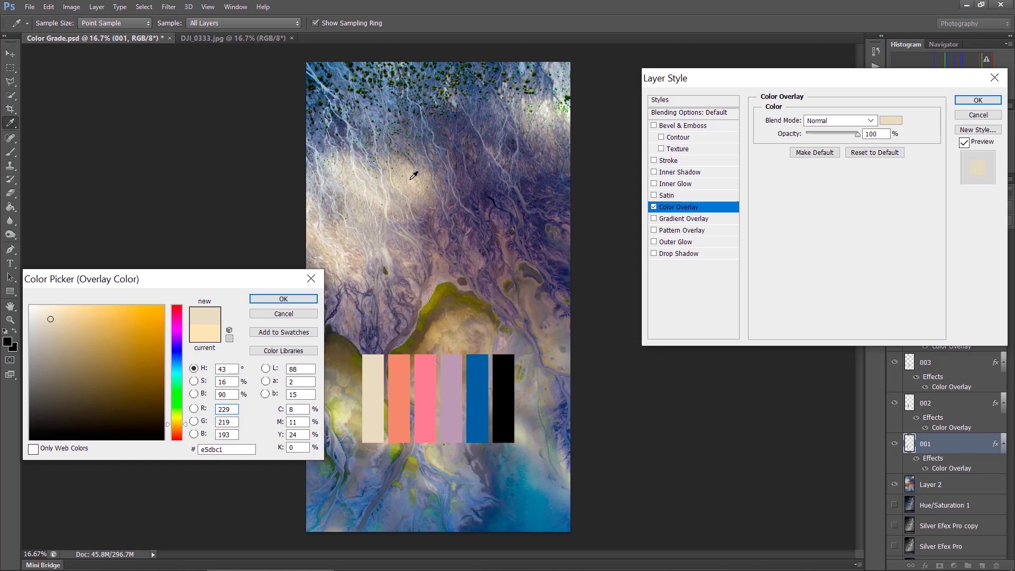
{"action": "left_click", "coordinate": [289, 298]}
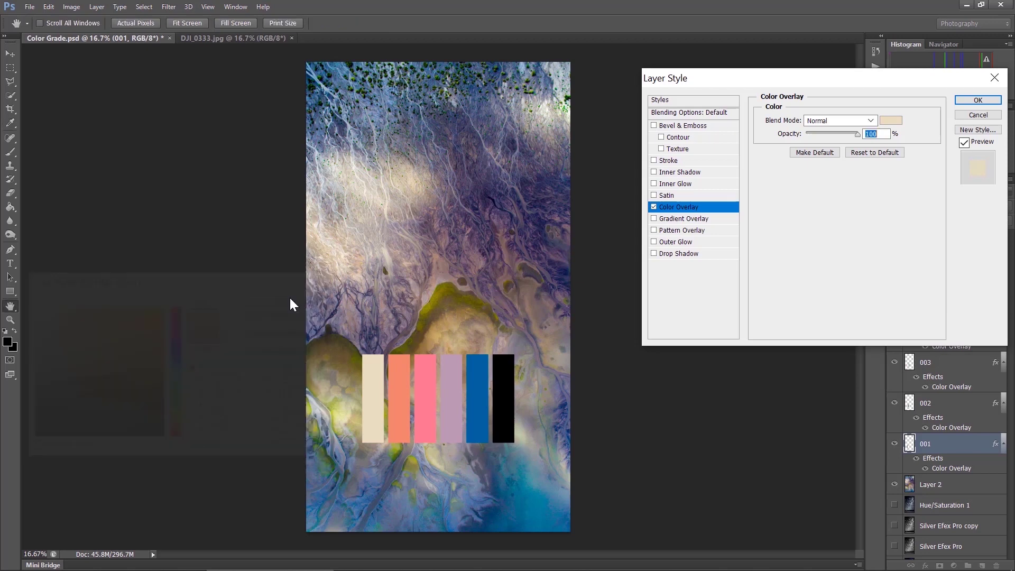
{"action": "left_click", "coordinate": [978, 100]}
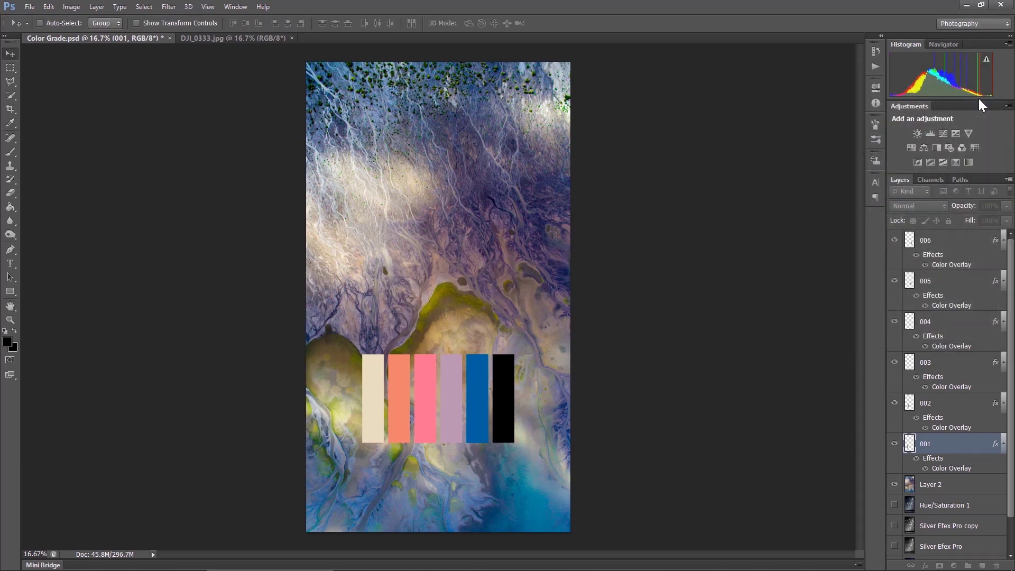
Give bar 002 an olive Color Overlay sampled from the photo
{"action": "left_click", "coordinate": [932, 420]}
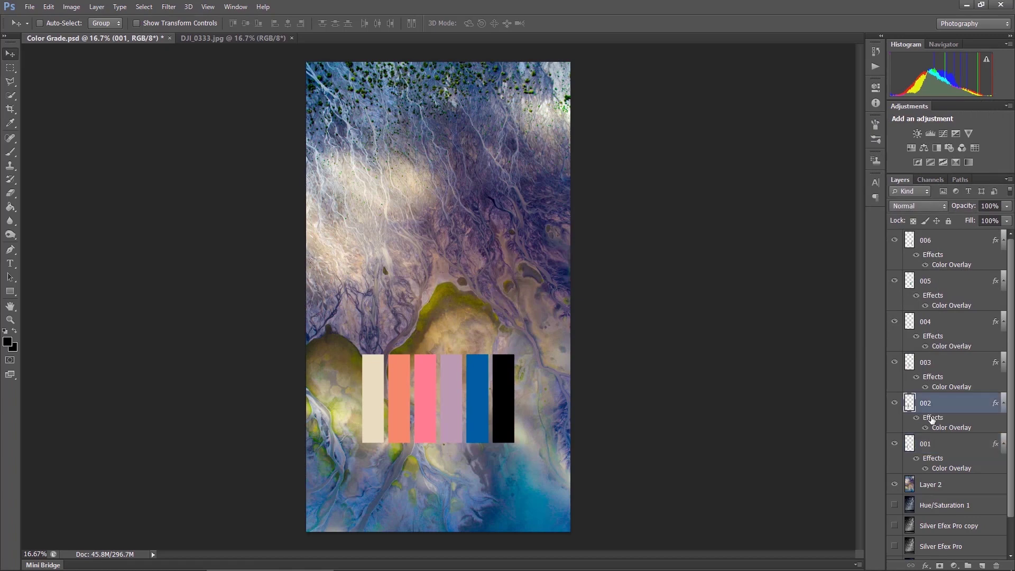
{"action": "double_click", "coordinate": [932, 419]}
{"action": "left_click", "coordinate": [670, 208]}
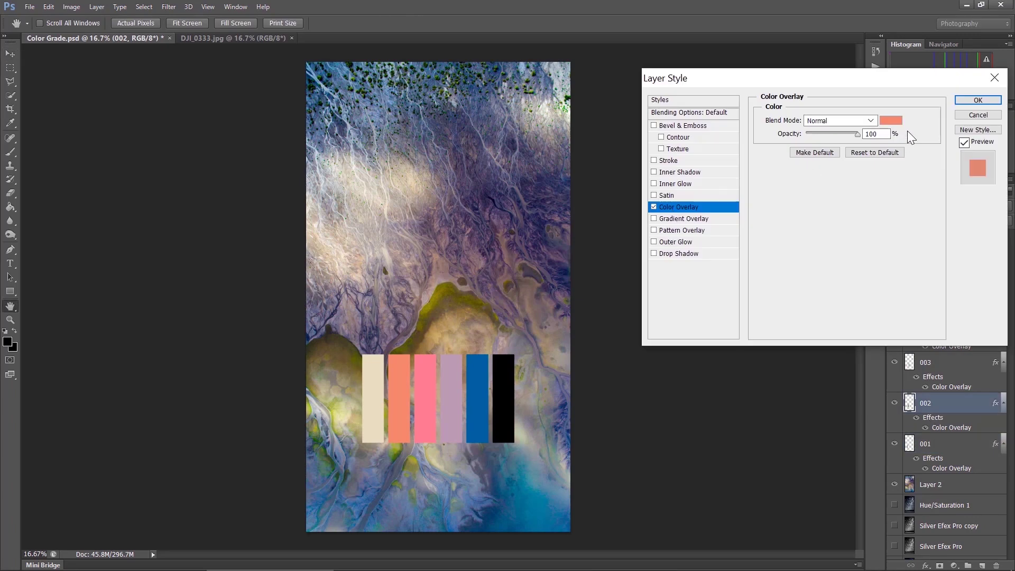
{"action": "left_click", "coordinate": [883, 121]}
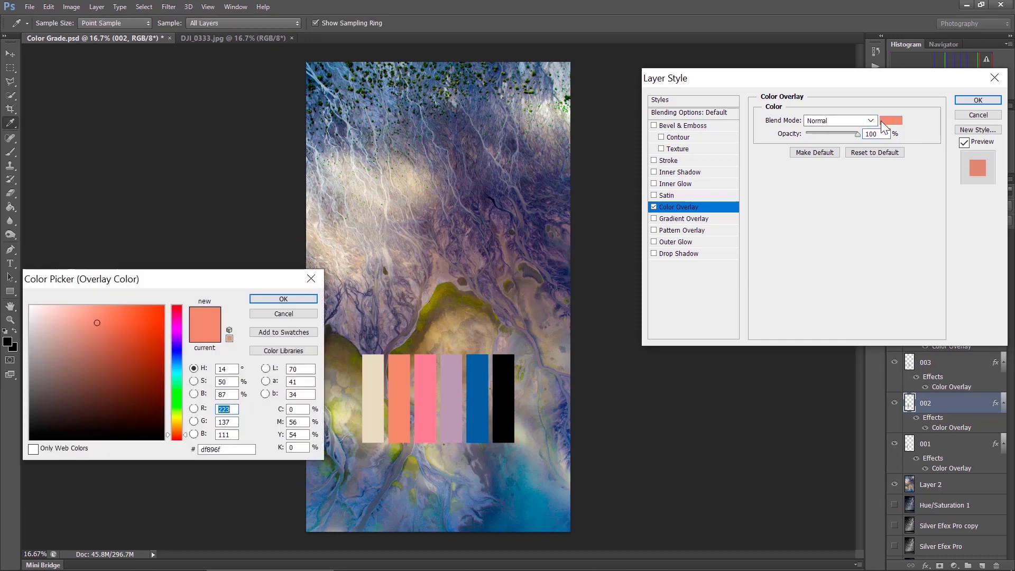
{"action": "left_click", "coordinate": [436, 296]}
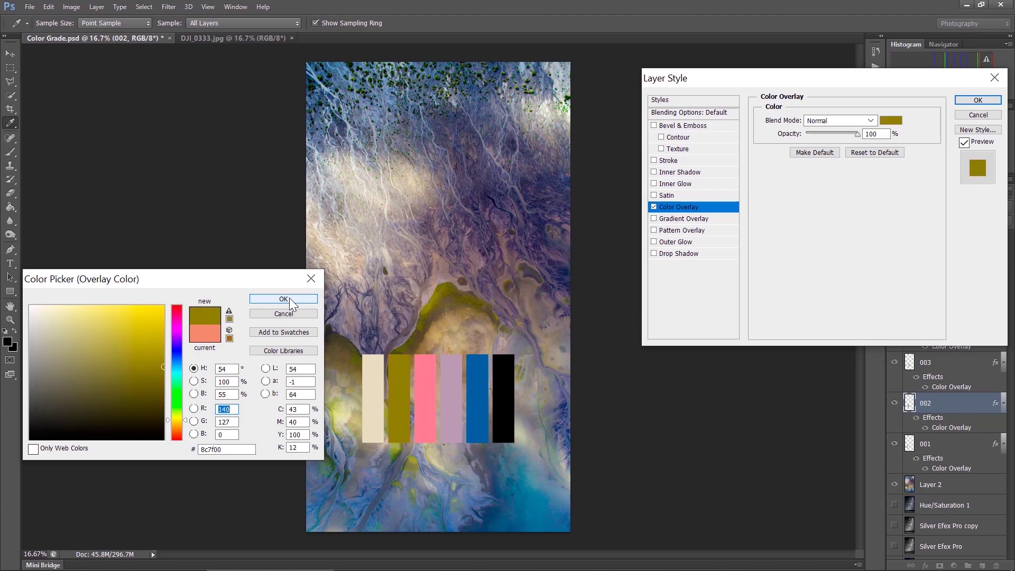
{"action": "left_click", "coordinate": [290, 297]}
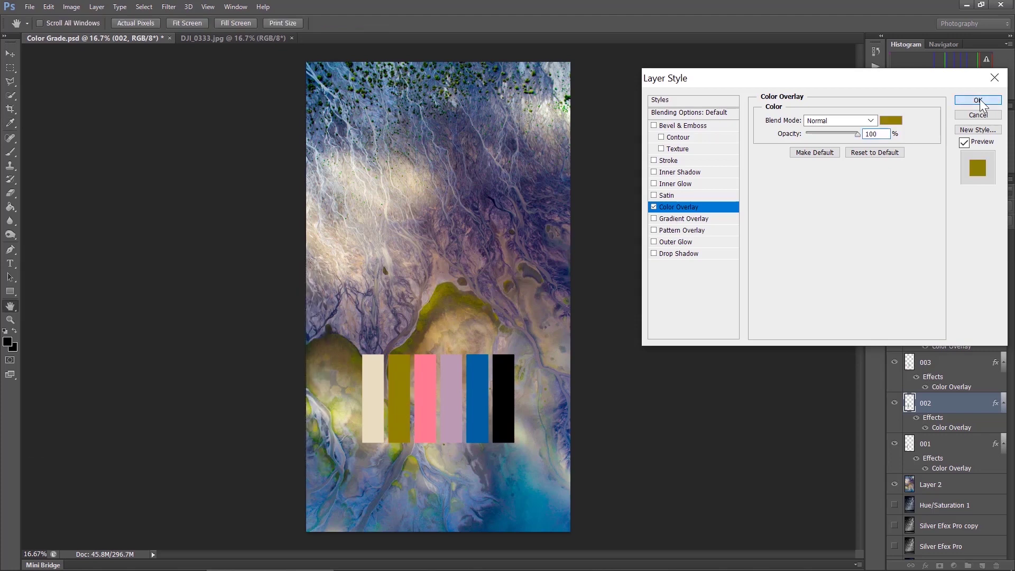
{"action": "left_click", "coordinate": [977, 100]}
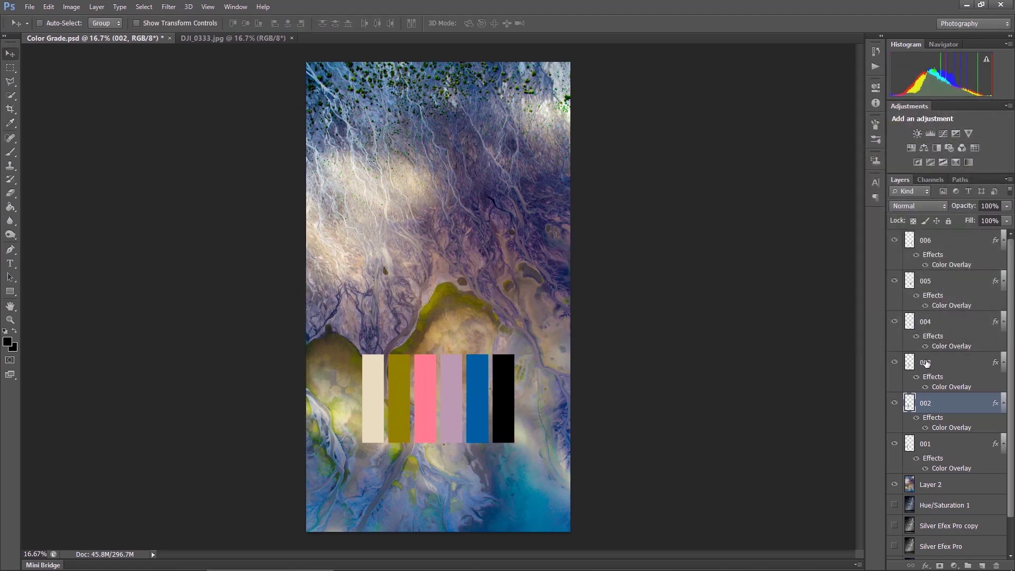
Sample a pale pink overlay colour for the next bar, then hide the photo on Layer 2
{"action": "left_click", "coordinate": [928, 379]}
{"action": "double_click", "coordinate": [928, 379]}
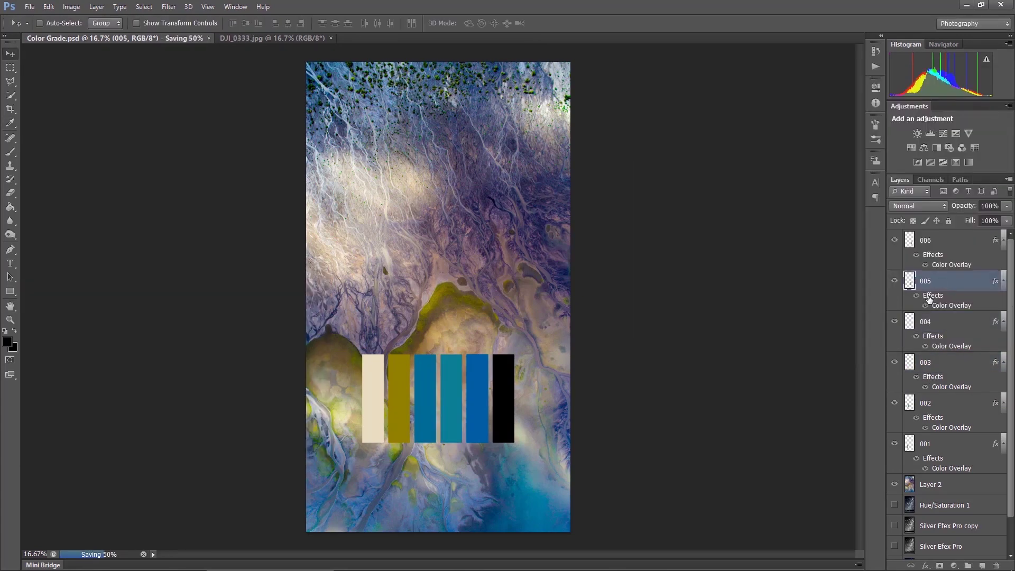
{"action": "left_click", "coordinate": [351, 165]}
{"action": "left_click", "coordinate": [495, 124]}
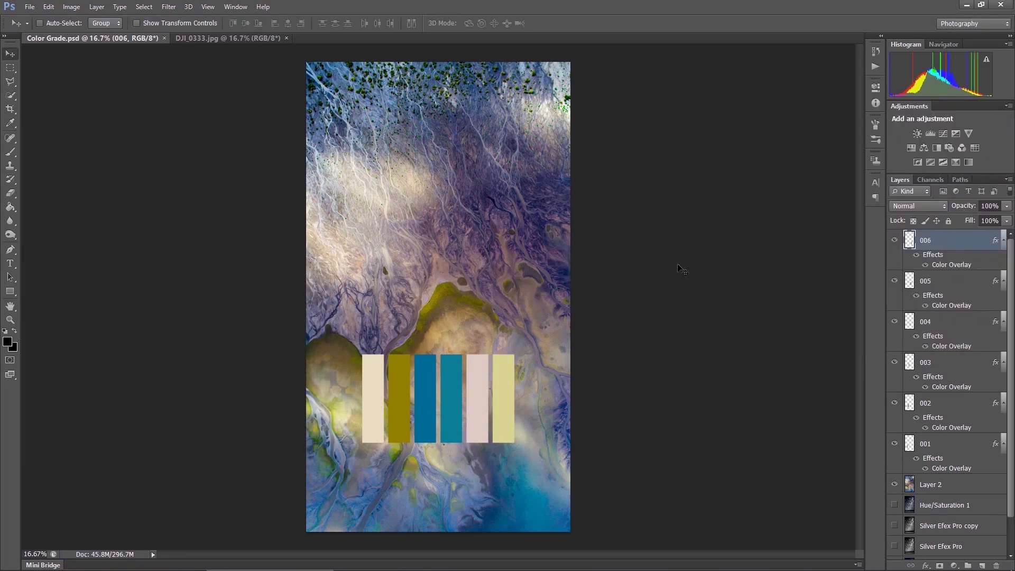
{"action": "left_click", "coordinate": [894, 485]}
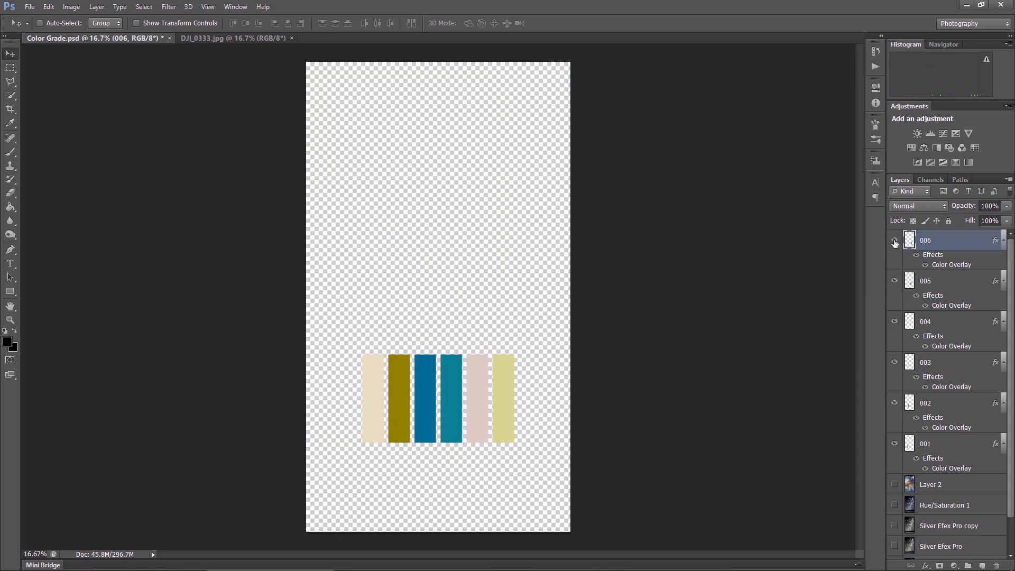
Hide bars 006 through 002, leaving only the beige bar on layer 001
{"action": "left_click", "coordinate": [894, 241]}
{"action": "left_click", "coordinate": [894, 281]}
{"action": "left_click", "coordinate": [894, 322]}
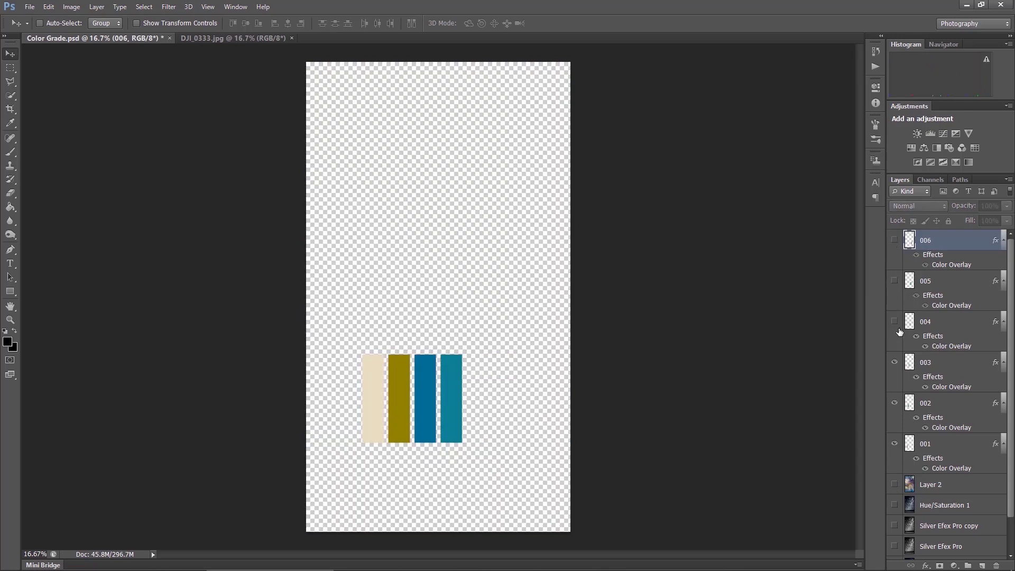
{"action": "left_click", "coordinate": [895, 363]}
{"action": "left_click", "coordinate": [894, 404]}
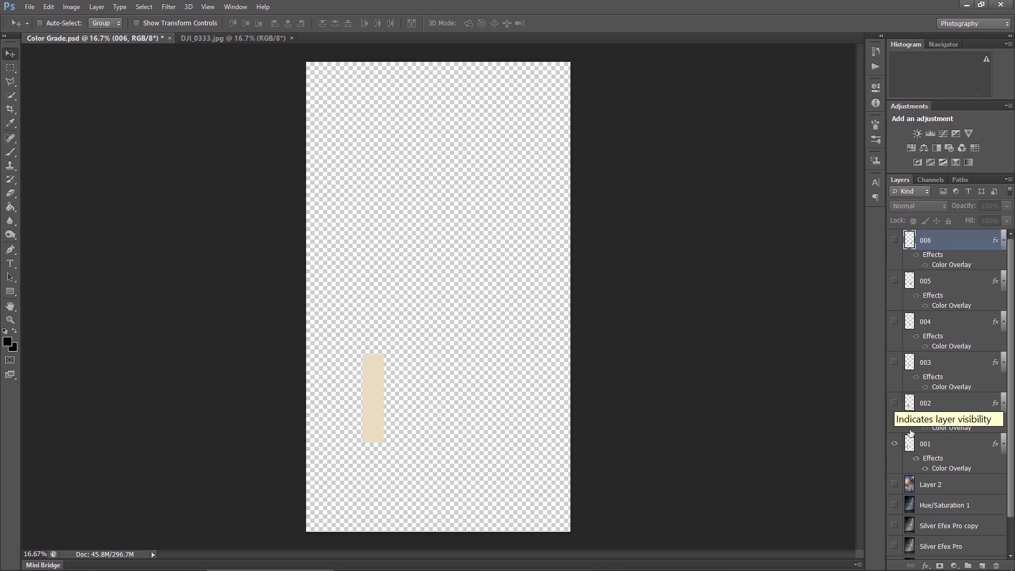
{"action": "left_click", "coordinate": [925, 446]}
Save the beige bar as PNG, overwriting 003 a
{"action": "key", "text": "ctrl+shift+s"}
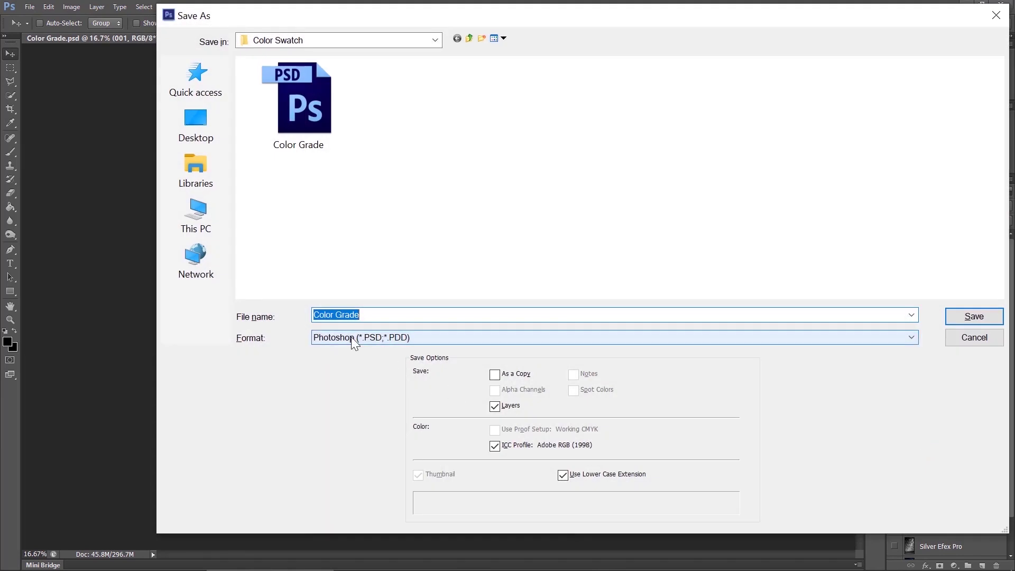
{"action": "left_click", "coordinate": [351, 337]}
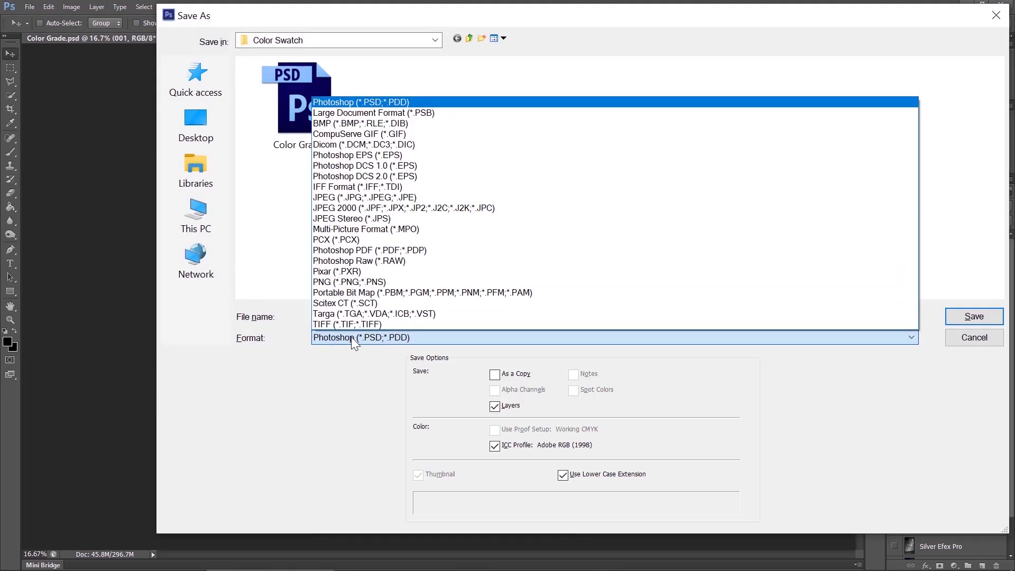
{"action": "left_click", "coordinate": [355, 282]}
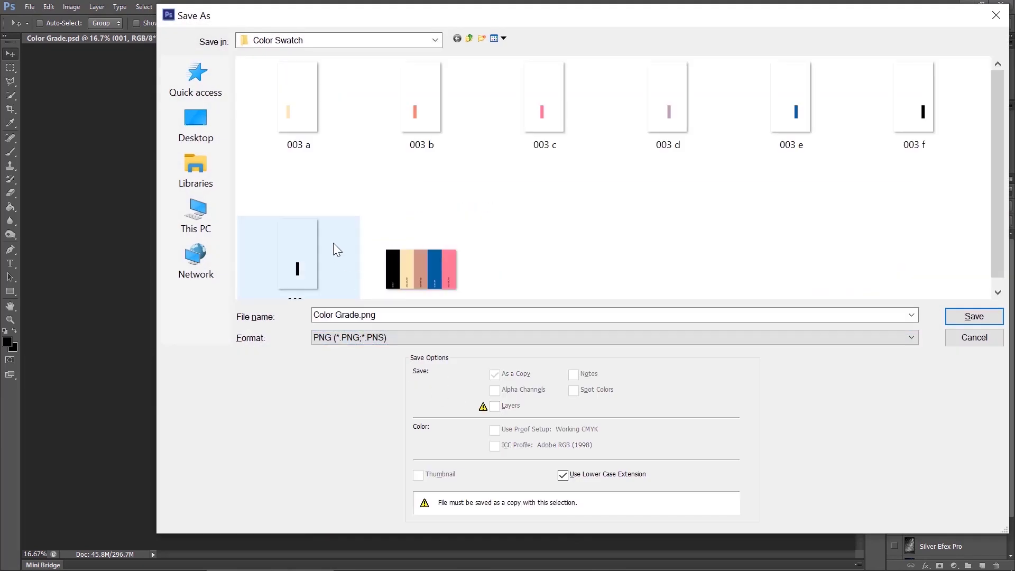
{"action": "left_click", "coordinate": [293, 122]}
{"action": "left_click", "coordinate": [967, 317]}
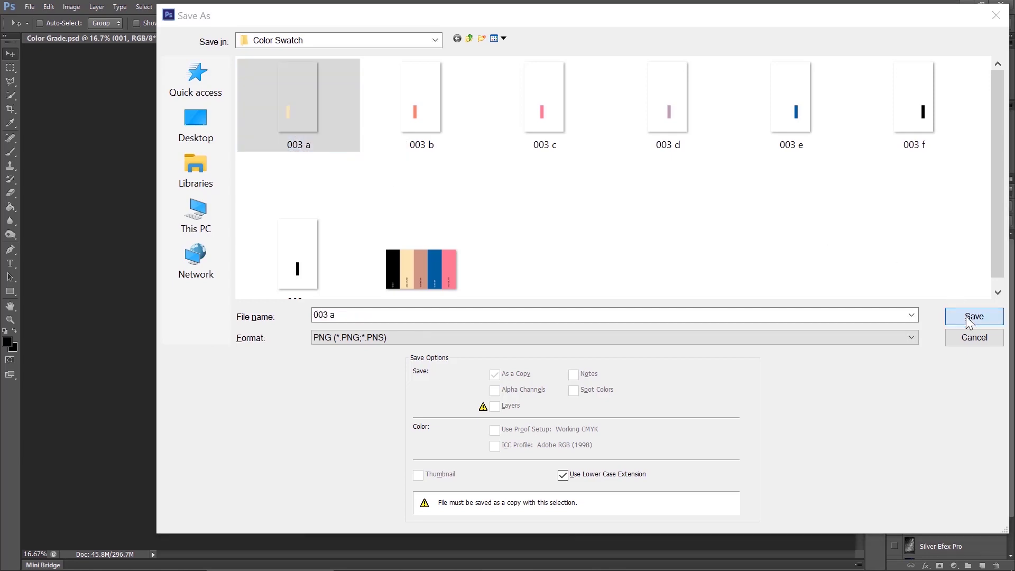
{"action": "left_click", "coordinate": [488, 225]}
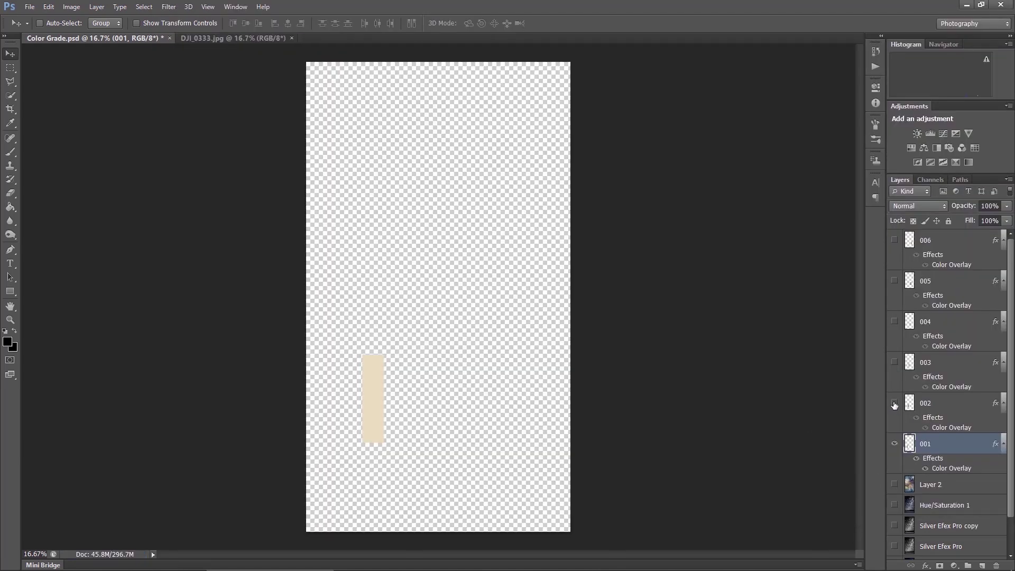
Show only the olive bar and save it as PNG over 003 b
{"action": "left_click", "coordinate": [895, 403]}
{"action": "left_click", "coordinate": [894, 444]}
{"action": "left_click", "coordinate": [894, 448]}
{"action": "key", "text": "ctrl+shift+s"}
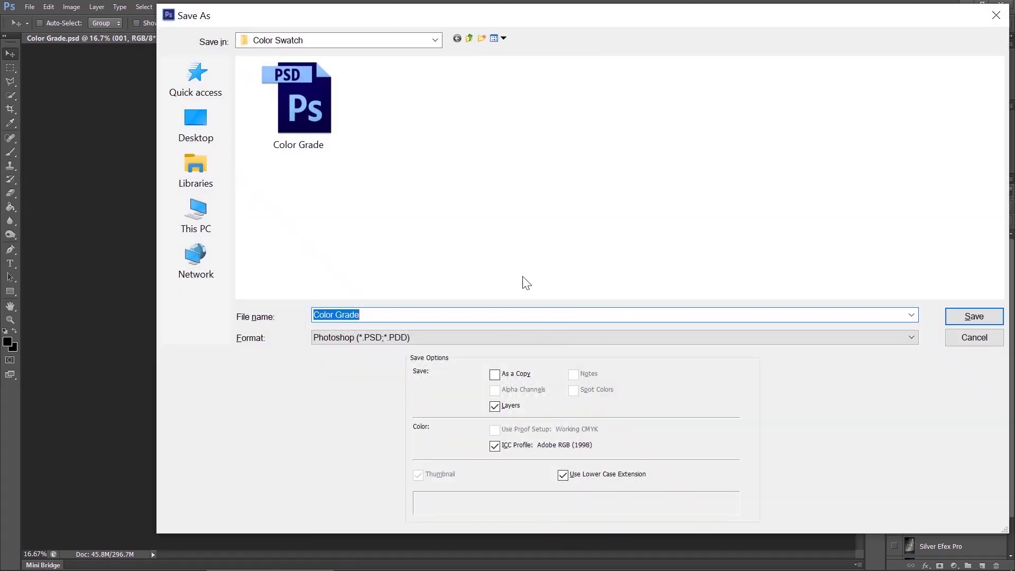
{"action": "left_click", "coordinate": [476, 337]}
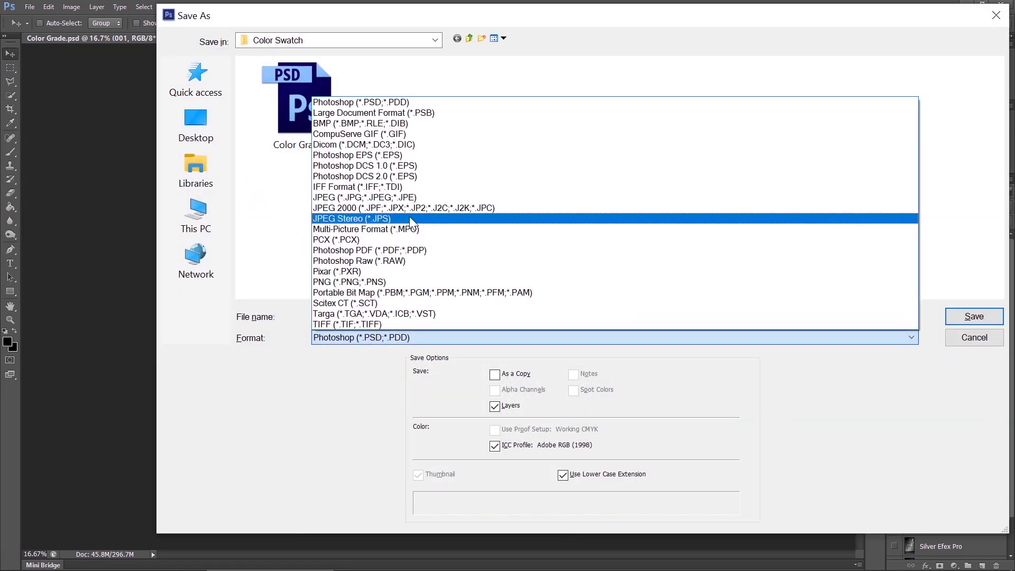
{"action": "left_click", "coordinate": [360, 282]}
{"action": "left_click", "coordinate": [420, 116]}
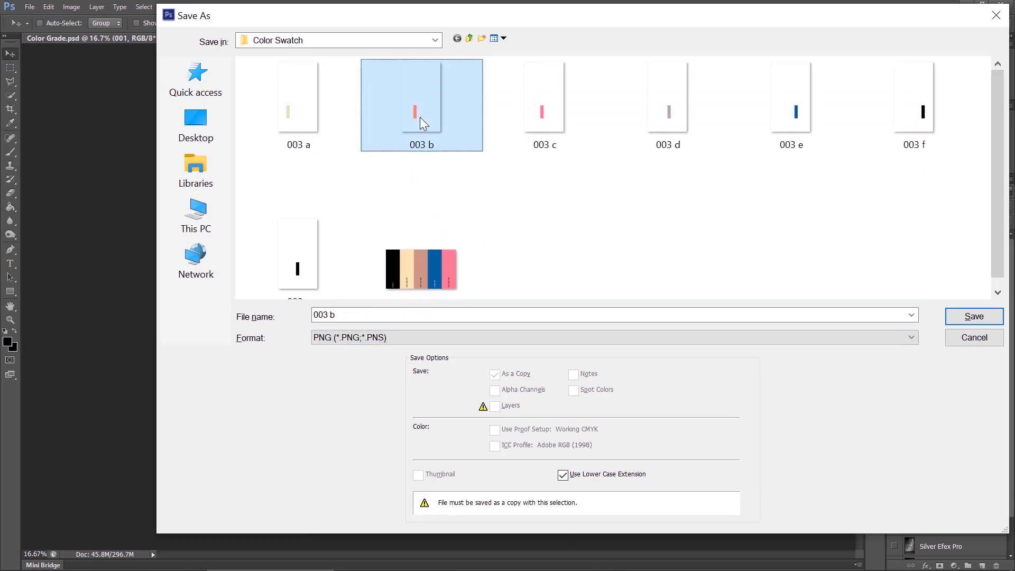
{"action": "left_click", "coordinate": [957, 317]}
{"action": "key", "text": "Return"}
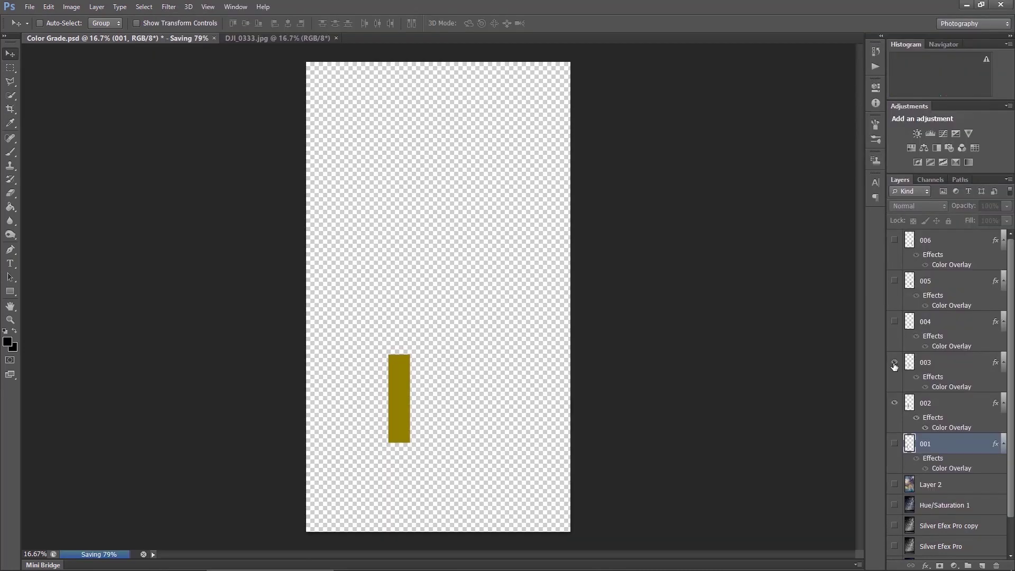
Show only the blue bar and save it as PNG over 003 c
{"action": "left_click", "coordinate": [894, 402]}
{"action": "left_click", "coordinate": [894, 403]}
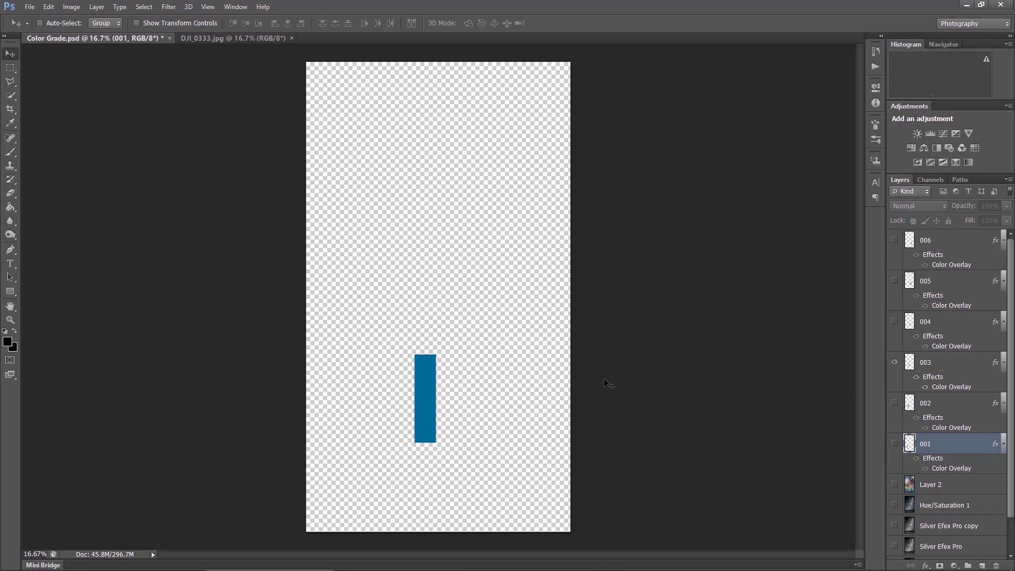
{"action": "key", "text": "ctrl+shift+s"}
{"action": "left_click", "coordinate": [403, 261]}
{"action": "left_click", "coordinate": [544, 102]}
{"action": "left_click", "coordinate": [974, 317]}
{"action": "key", "text": "ctrl+shift+s"}
Save the remaining bars as PNGs over 003 d and 003 e
{"action": "double_click", "coordinate": [668, 106]}
{"action": "left_click", "coordinate": [544, 174]}
{"action": "key", "text": "ctrl+shift+s"}
{"action": "double_click", "coordinate": [791, 105]}
{"action": "key", "text": "Return"}
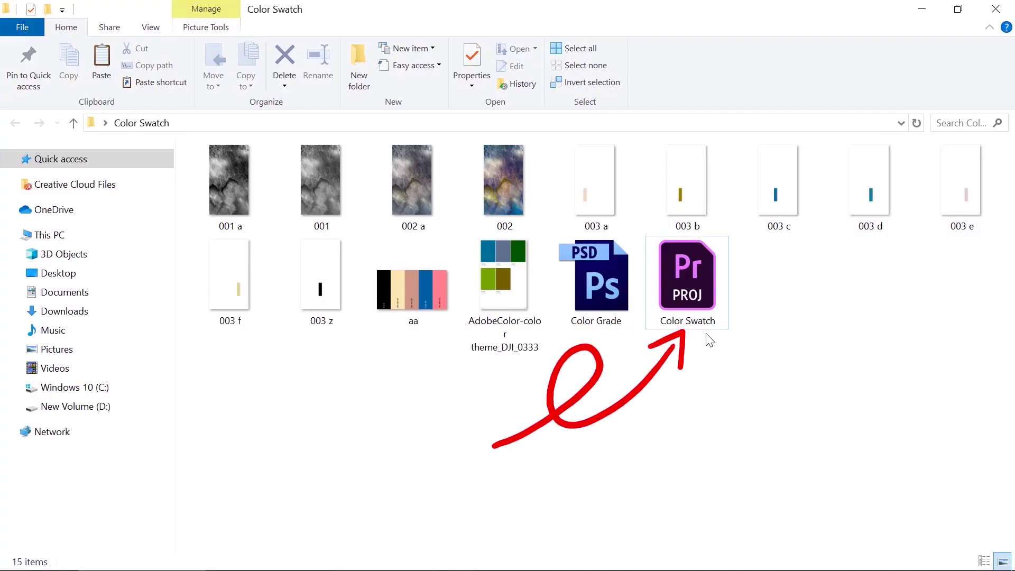
Launch the Color Swatch .prproj project in Premiere Pro
{"action": "left_click", "coordinate": [682, 278]}
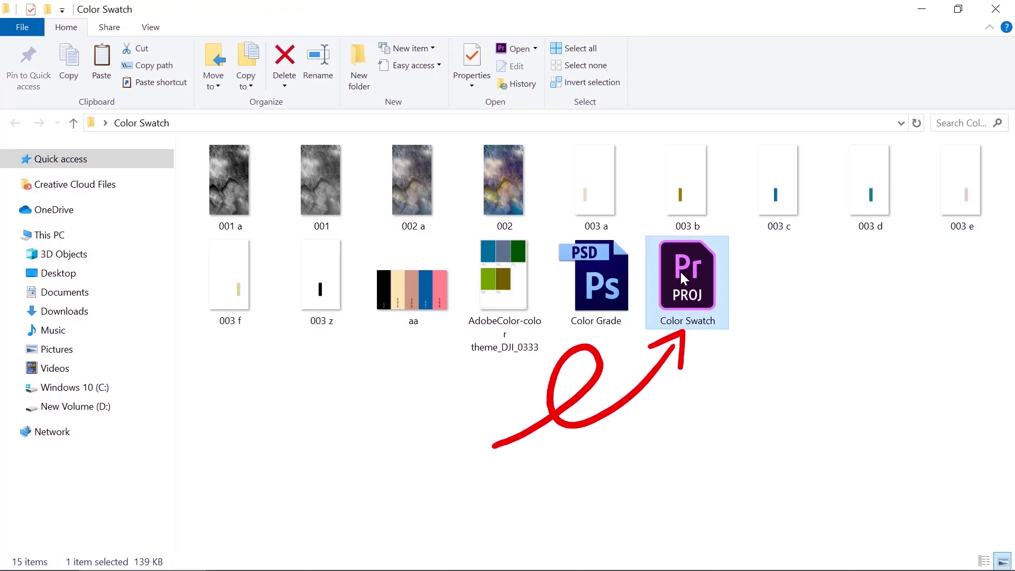
{"action": "double_click", "coordinate": [680, 270]}
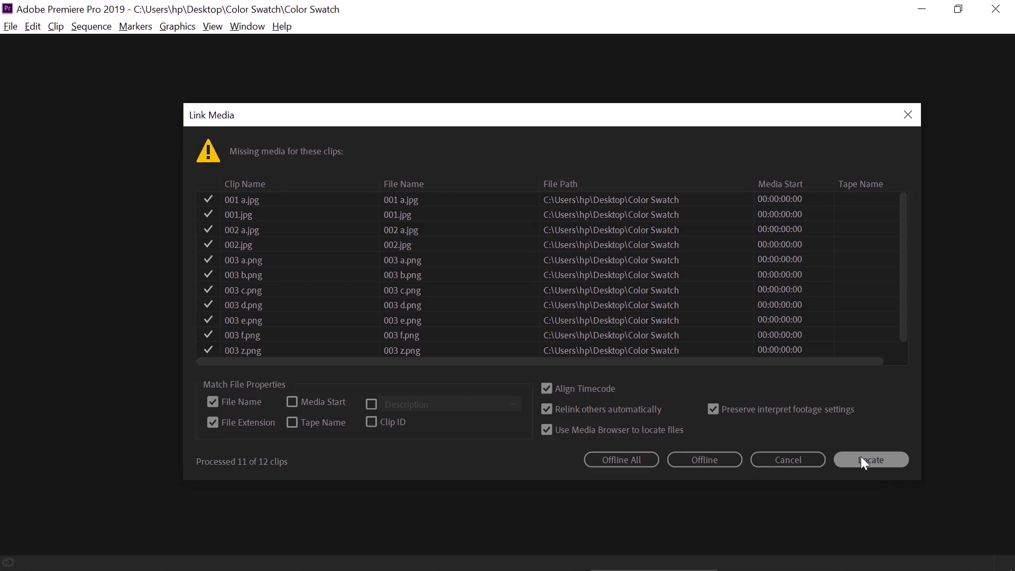
Relink the missing image clips by locating them in the Color Swatch folder
{"action": "left_click", "coordinate": [860, 456]}
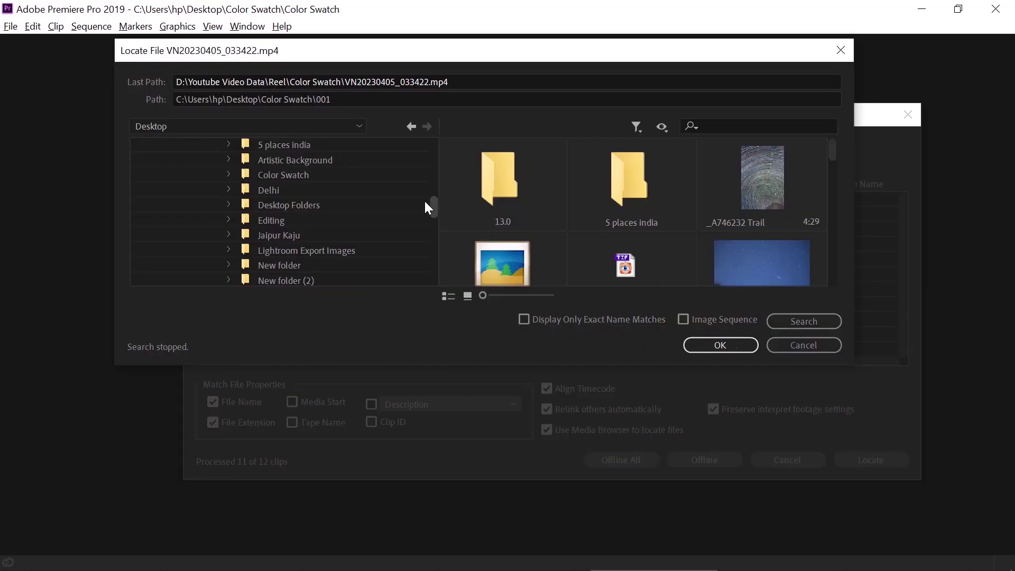
{"action": "left_click", "coordinate": [264, 176]}
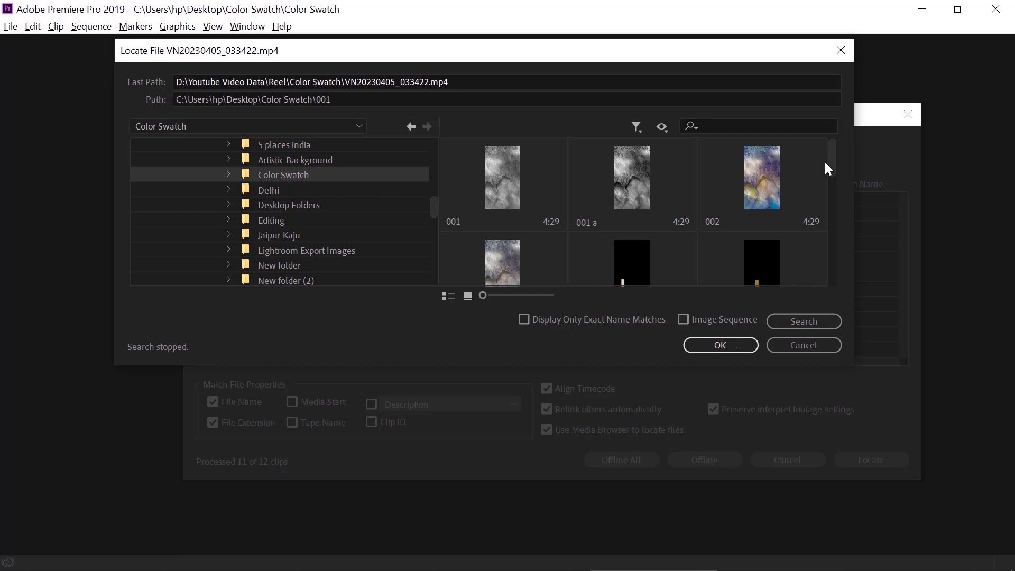
{"action": "left_click_drag", "start_coordinate": [832, 157], "coordinate": [833, 161]}
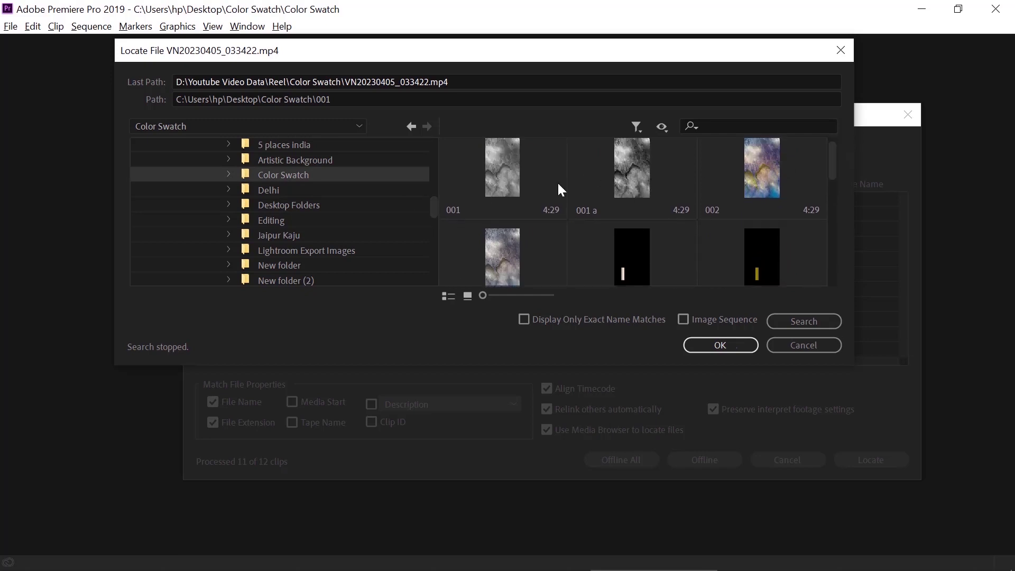
{"action": "left_click", "coordinate": [719, 344]}
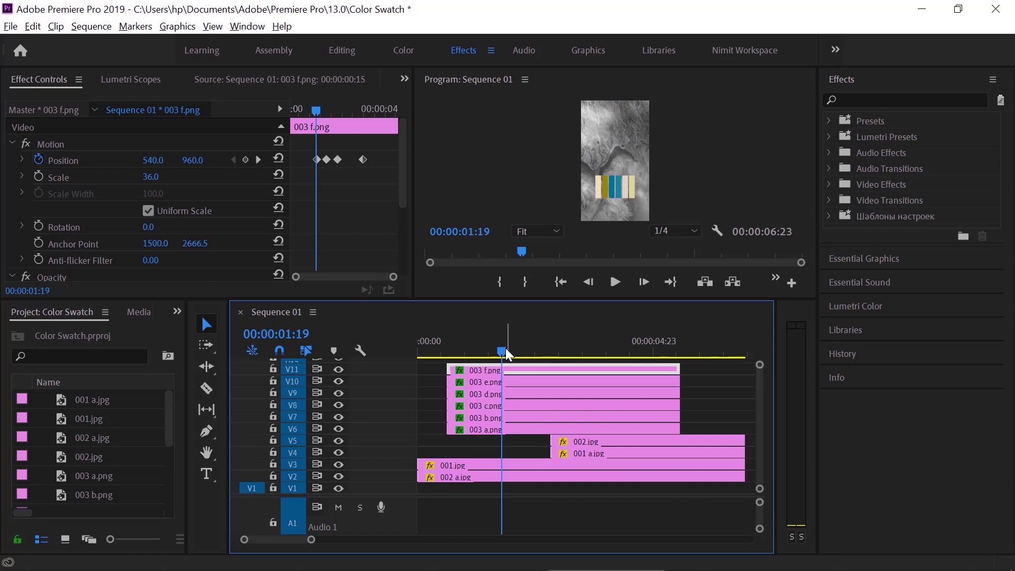
Scrub the timeline playhead to preview the animated swatch bars
{"action": "left_click_drag", "start_coordinate": [572, 351], "coordinate": [517, 357]}
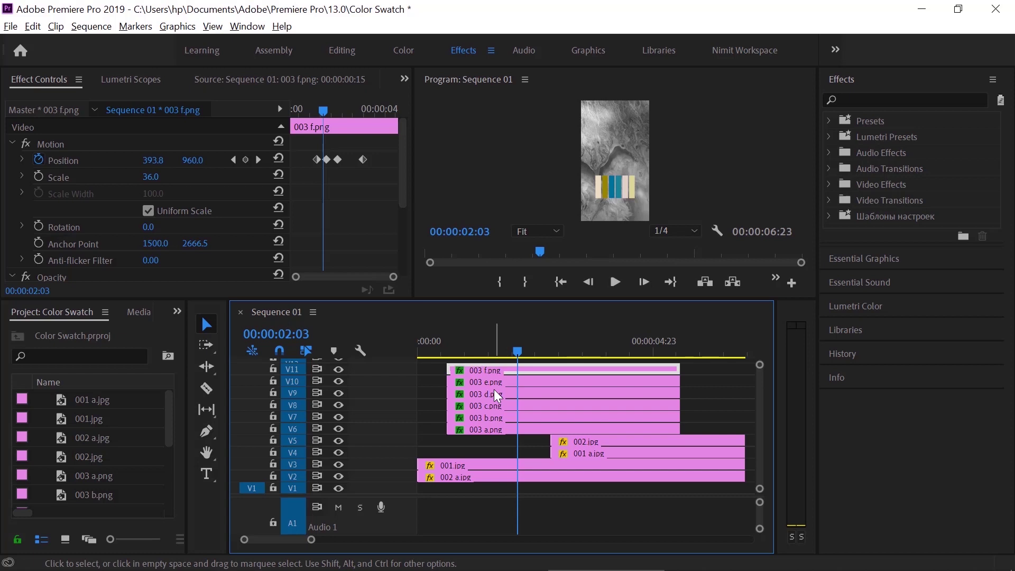
{"action": "mouse_move", "coordinate": [515, 349]}
{"action": "left_mouse_down"}
{"action": "mouse_move", "coordinate": [608, 350]}
{"action": "mouse_move", "coordinate": [586, 365]}
{"action": "mouse_move", "coordinate": [595, 365]}
{"action": "left_mouse_up"}
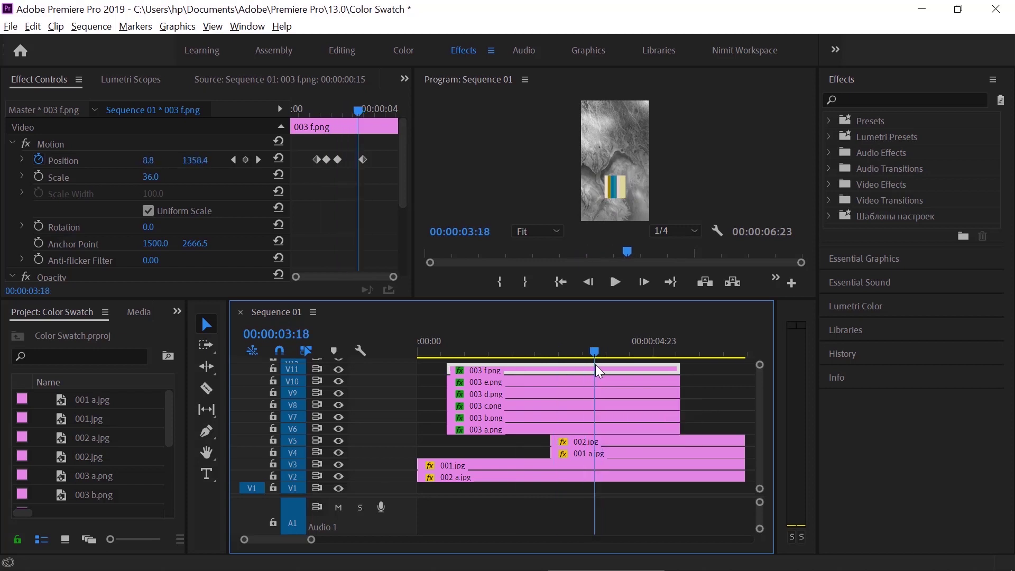
{"action": "mouse_move", "coordinate": [595, 364]}
{"action": "left_mouse_down"}
{"action": "mouse_move", "coordinate": [606, 370]}
{"action": "mouse_move", "coordinate": [578, 373]}
{"action": "left_mouse_up"}
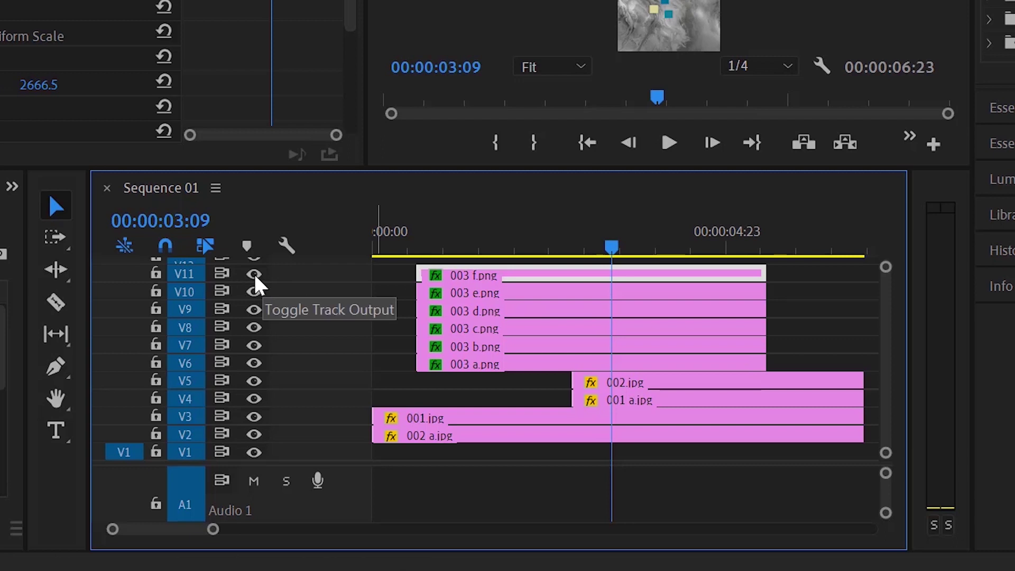
Switch off track output for V11, V10, V9, V8 and V7, then select the 003 a.png clip
{"action": "left_click", "coordinate": [255, 275]}
{"action": "left_click", "coordinate": [254, 291]}
{"action": "left_click", "coordinate": [253, 310]}
{"action": "left_click", "coordinate": [254, 328]}
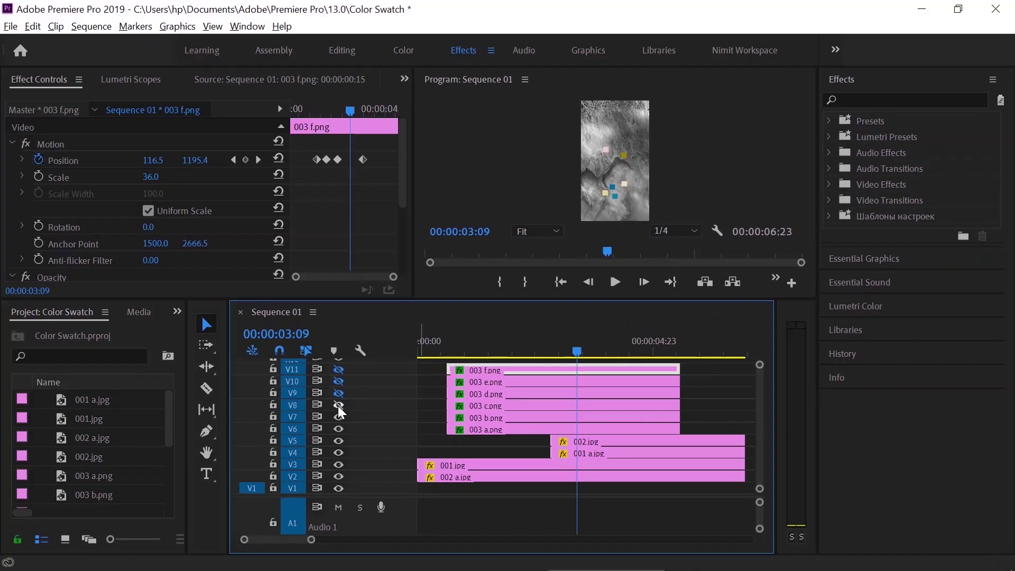
{"action": "left_click", "coordinate": [338, 417]}
{"action": "left_click", "coordinate": [502, 429]}
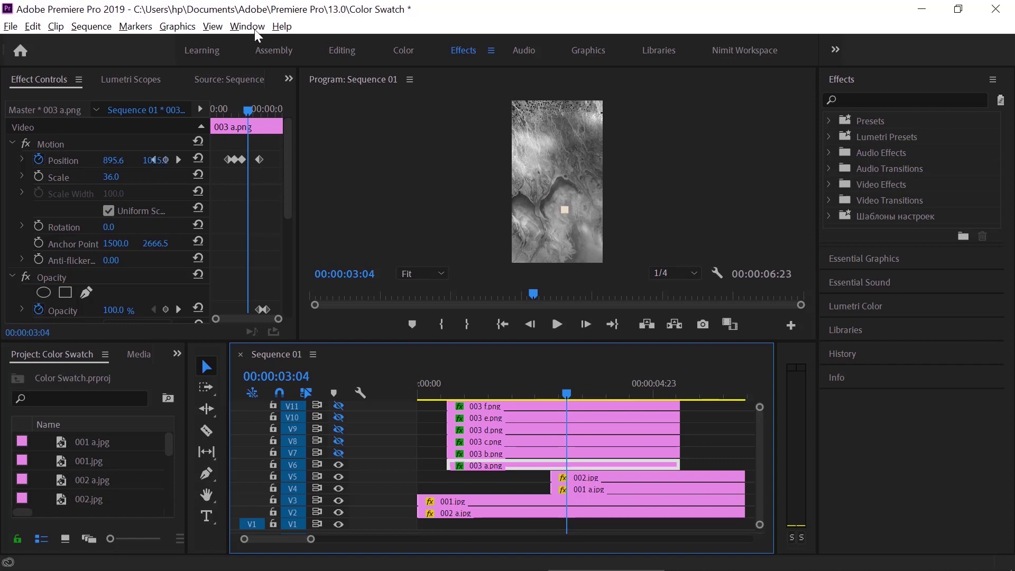
Bring Effect Controls forward from the hidden panel tabs and drag its divider right to widen it
{"action": "left_click", "coordinate": [237, 25]}
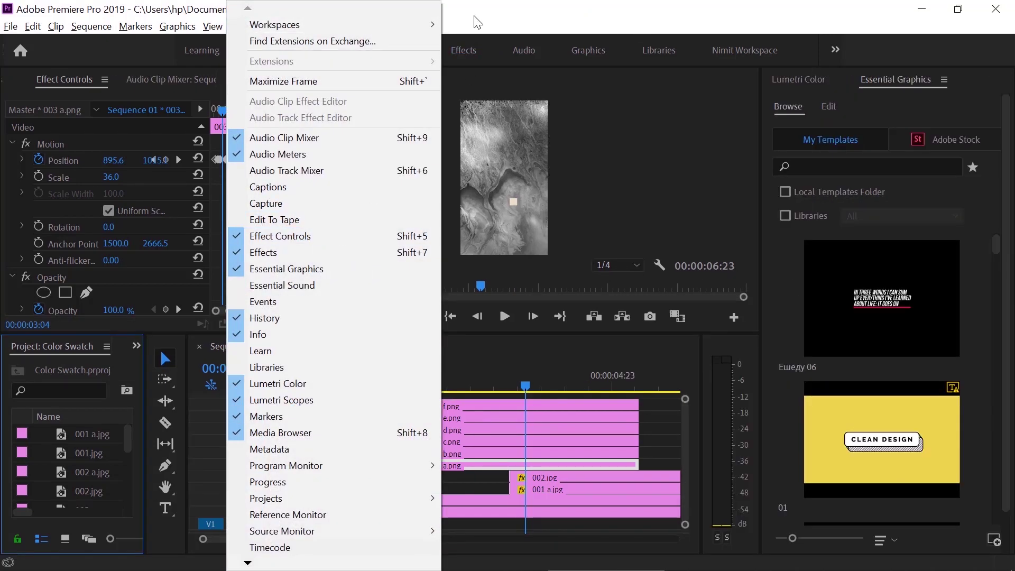
{"action": "left_click", "coordinate": [478, 17]}
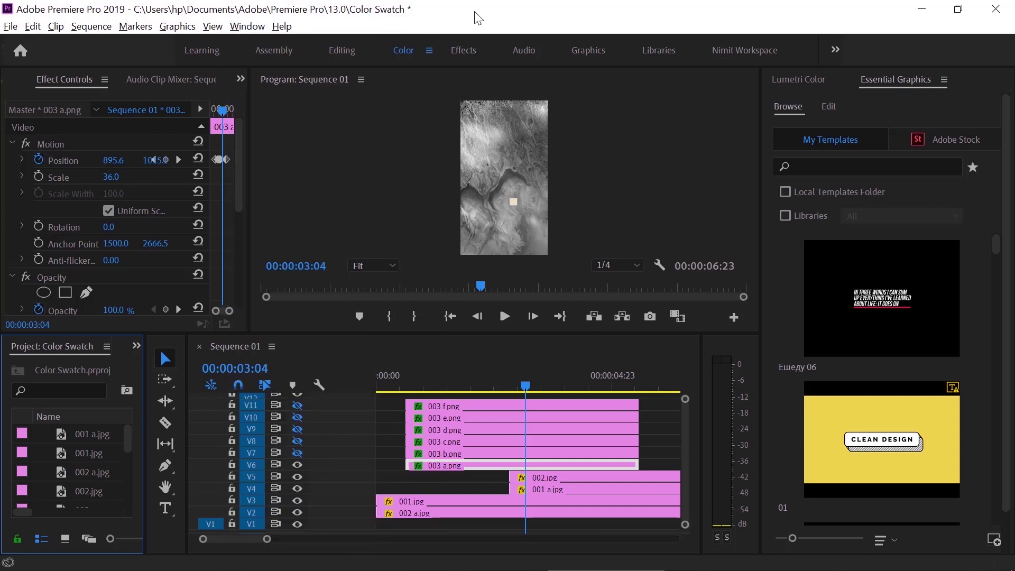
{"action": "left_click", "coordinate": [241, 77]}
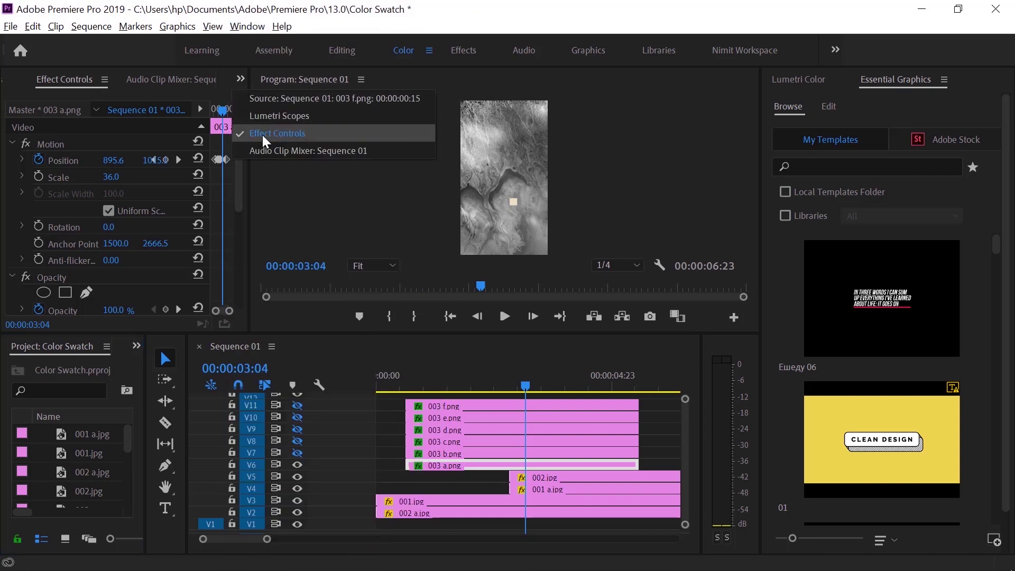
{"action": "left_click", "coordinate": [262, 186]}
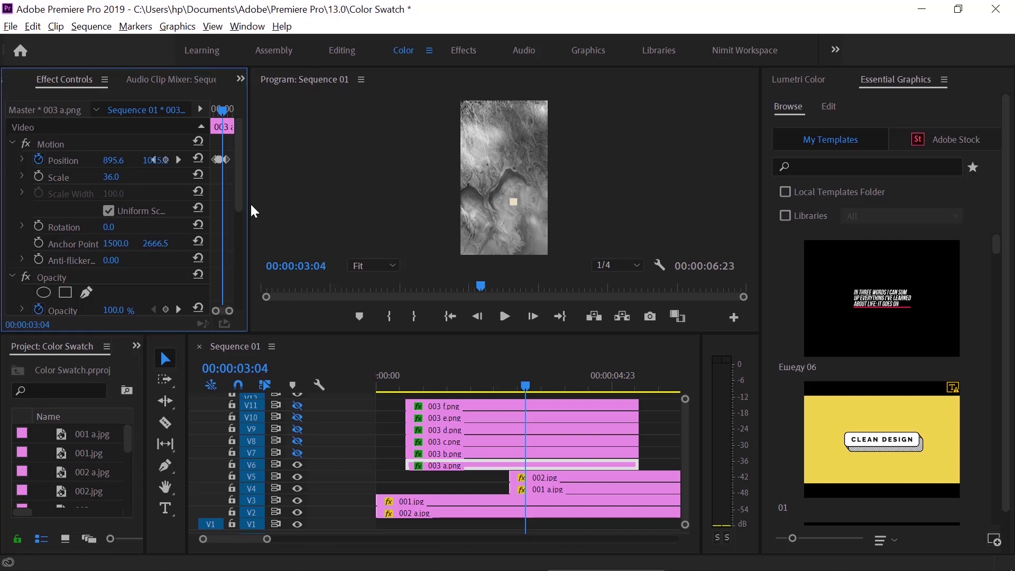
{"action": "left_click_drag", "start_coordinate": [286, 204], "coordinate": [312, 204]}
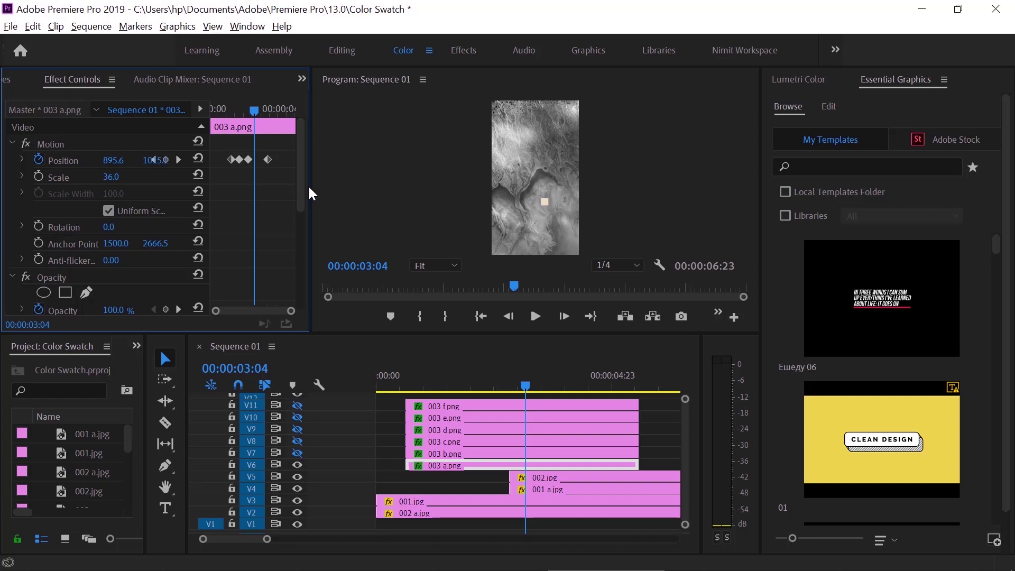
{"action": "left_click_drag", "start_coordinate": [311, 190], "coordinate": [410, 189]}
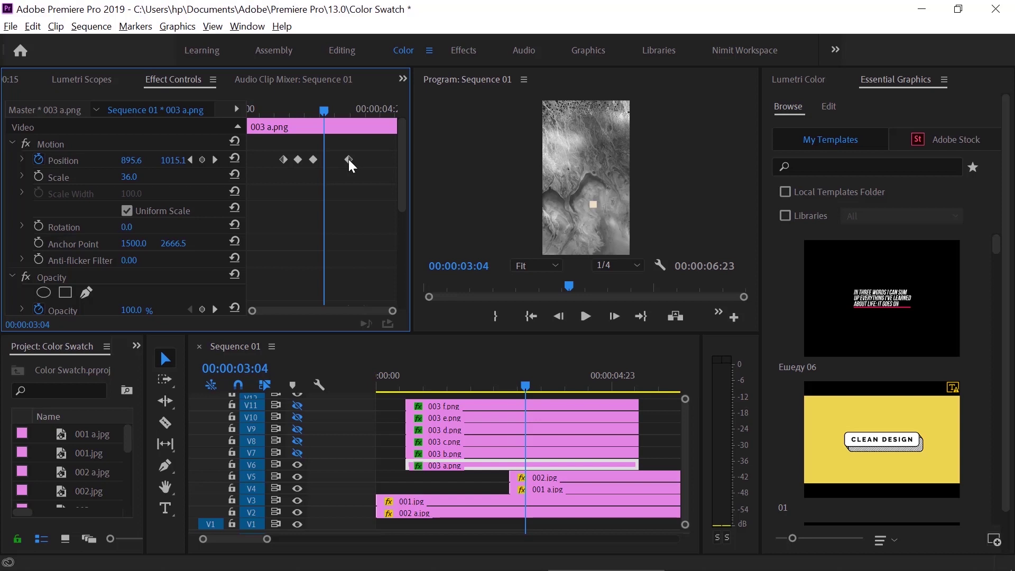
Jump to 003 a.png's final Position keyframe at 00:00:04:00, narrow Effect Controls, and select 002.jpg on V5
{"action": "left_click", "coordinate": [216, 160]}
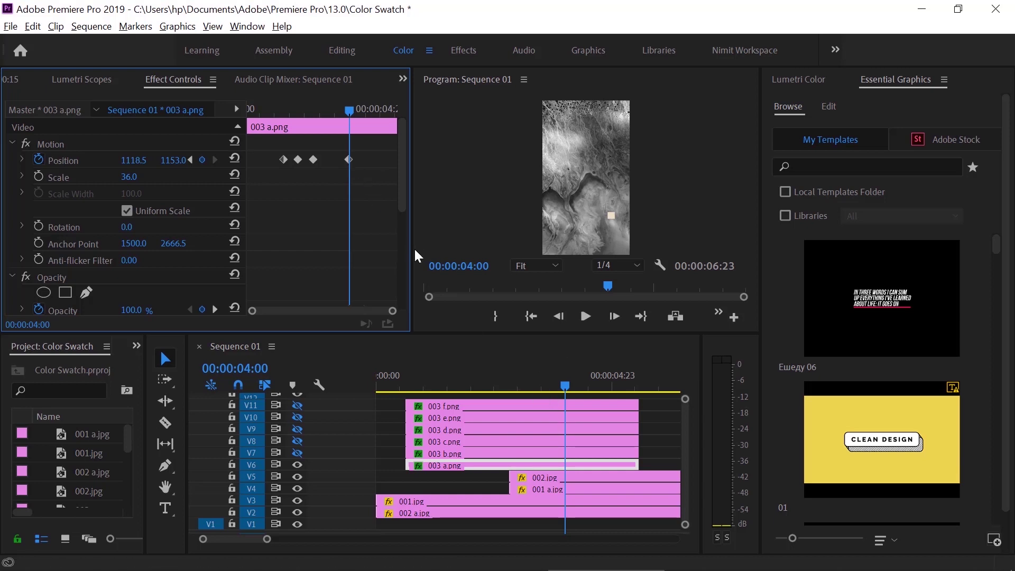
{"action": "left_click_drag", "start_coordinate": [412, 248], "coordinate": [311, 248]}
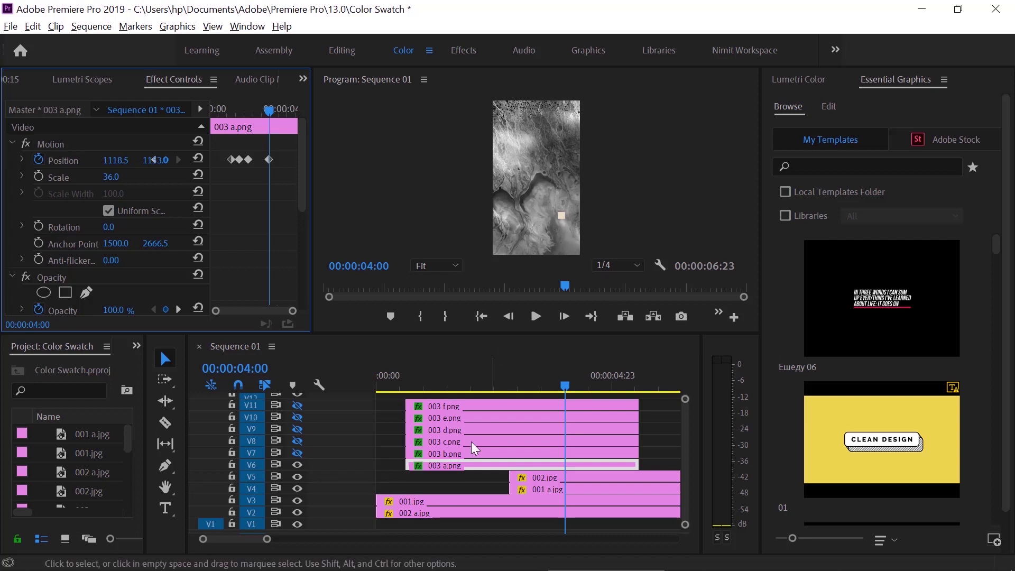
{"action": "key", "text": "shift+3"}
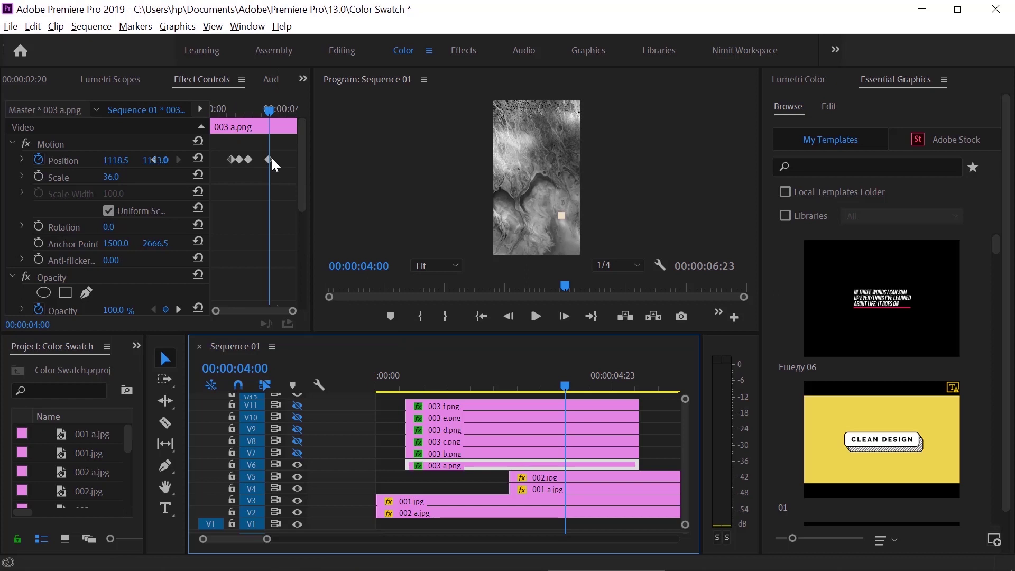
{"action": "left_click", "coordinate": [550, 475]}
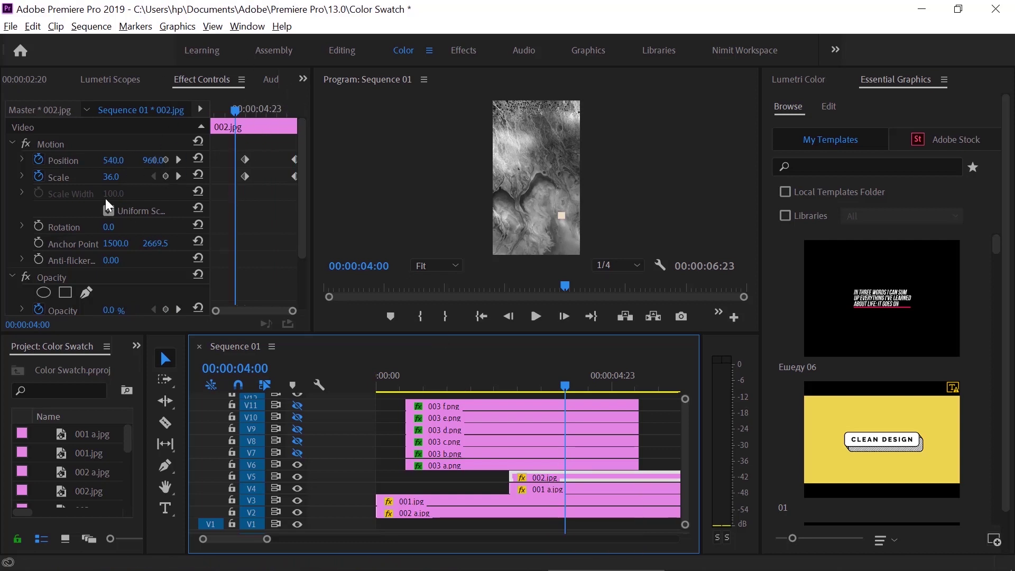
Disable the 002.jpg Opacity effect and load the 003 a.png clip into the Source monitor
{"action": "left_click", "coordinate": [23, 277]}
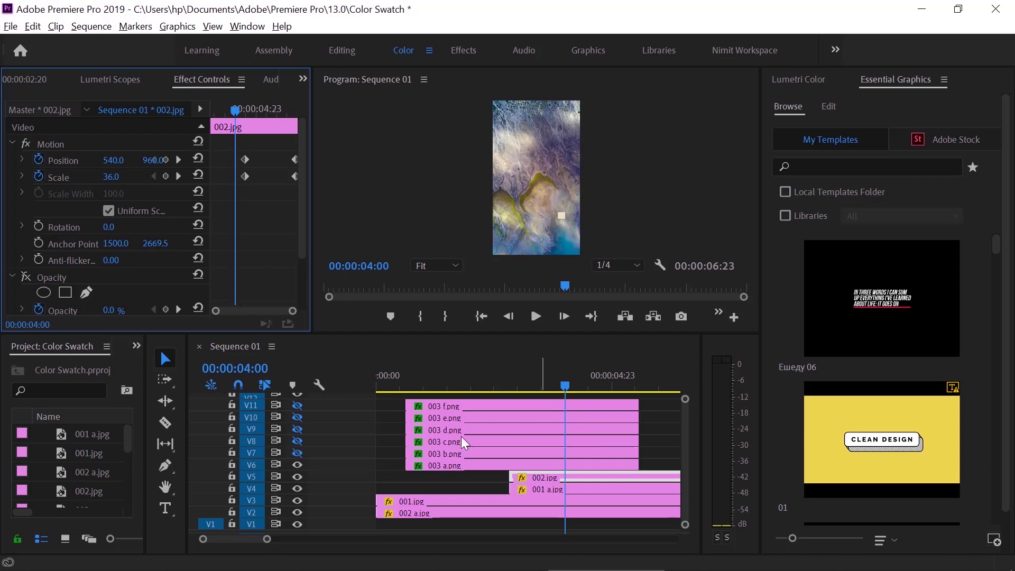
{"action": "double_click", "coordinate": [469, 466]}
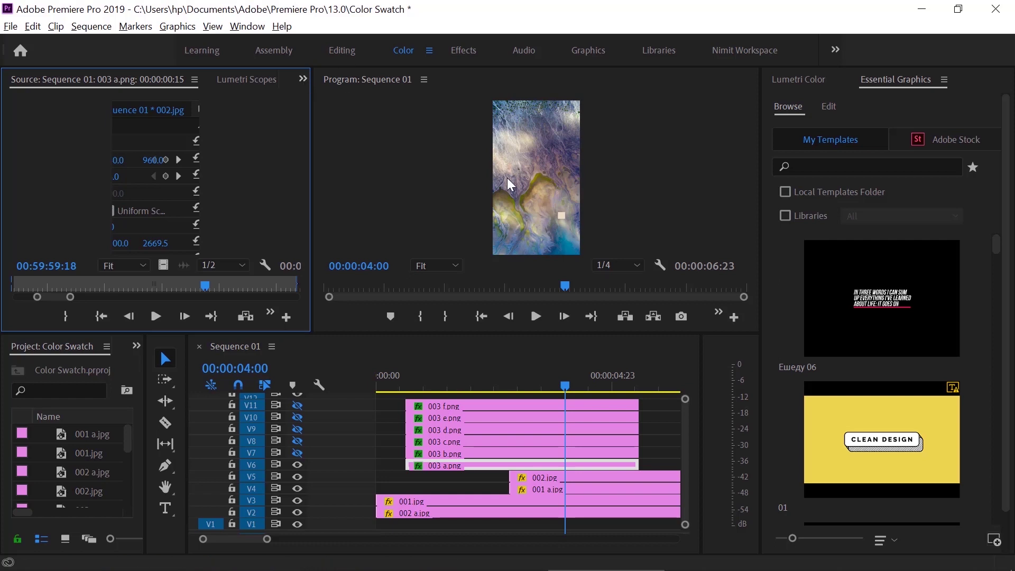
Return to 003 a.png's Effect Controls and scrub its Position X to shift the swatch left
{"action": "left_click", "coordinate": [303, 80]}
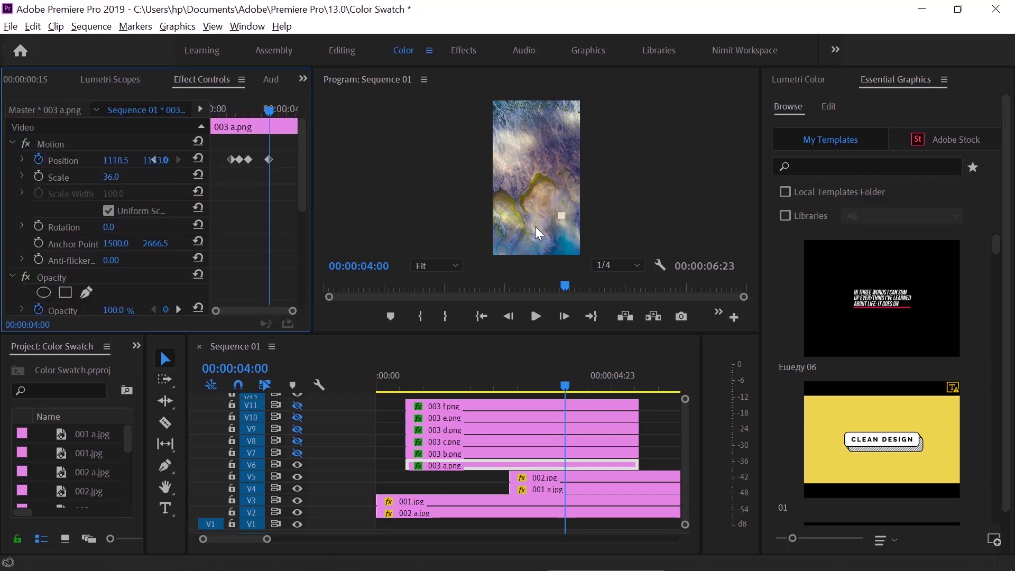
{"action": "left_click", "coordinate": [539, 232]}
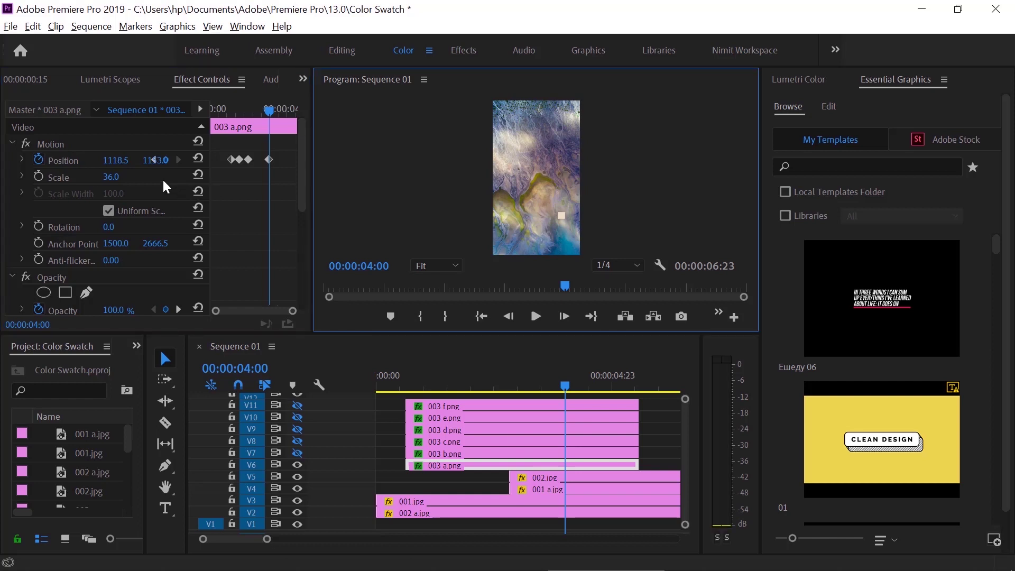
{"action": "left_click", "coordinate": [146, 160]}
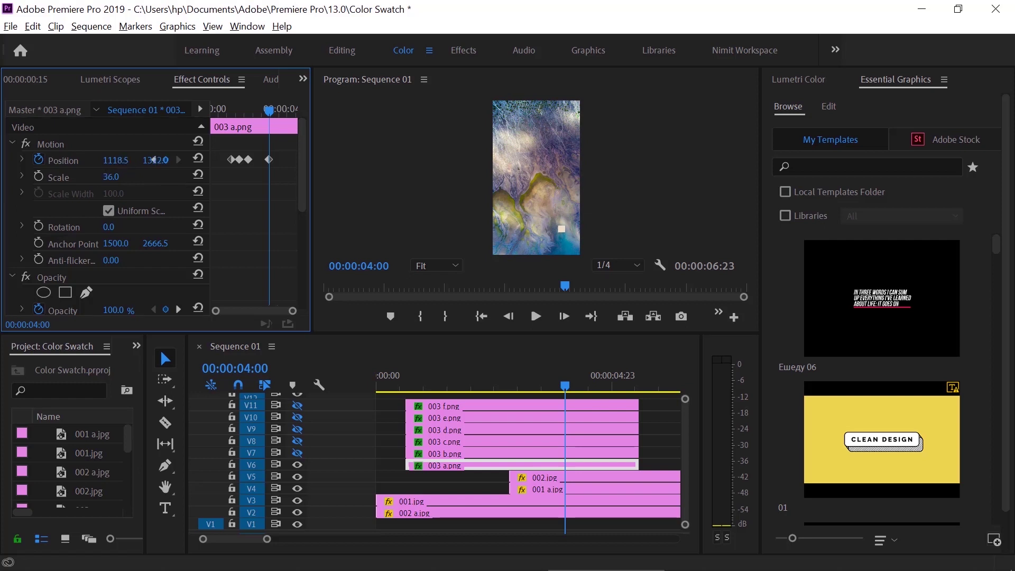
{"action": "left_click_drag", "start_coordinate": [153, 159], "coordinate": [156, 160]}
{"action": "left_click_drag", "start_coordinate": [153, 159], "coordinate": [148, 160]}
{"action": "left_click", "coordinate": [295, 453]}
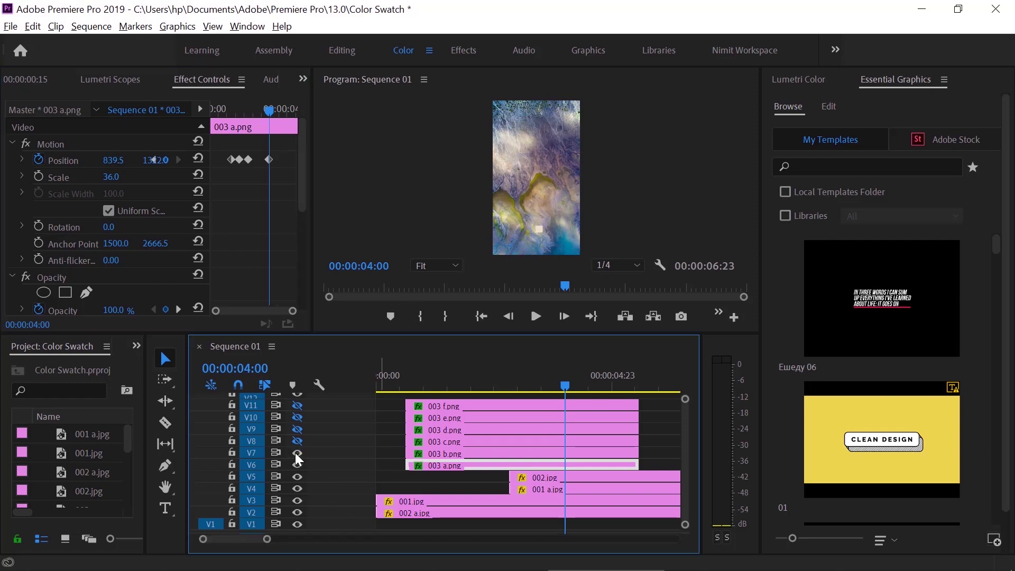
Try moving the yellow 003 b.png swatch (undone), re-enable V8, and move the 003 c.png swatch lower
{"action": "left_click", "coordinate": [543, 453]}
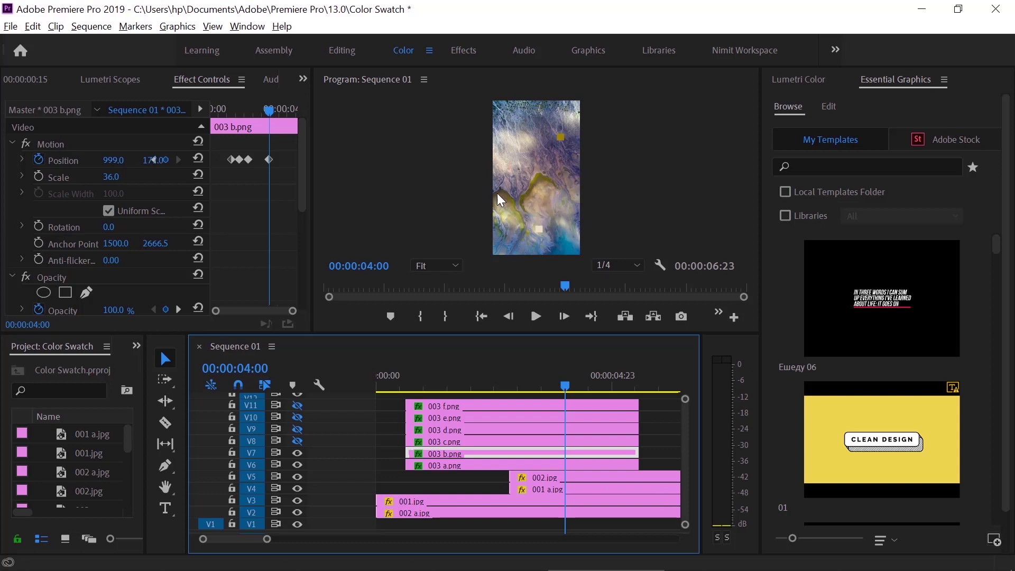
{"action": "left_click", "coordinate": [152, 159]}
{"action": "left_click_drag", "start_coordinate": [152, 160], "coordinate": [153, 160]}
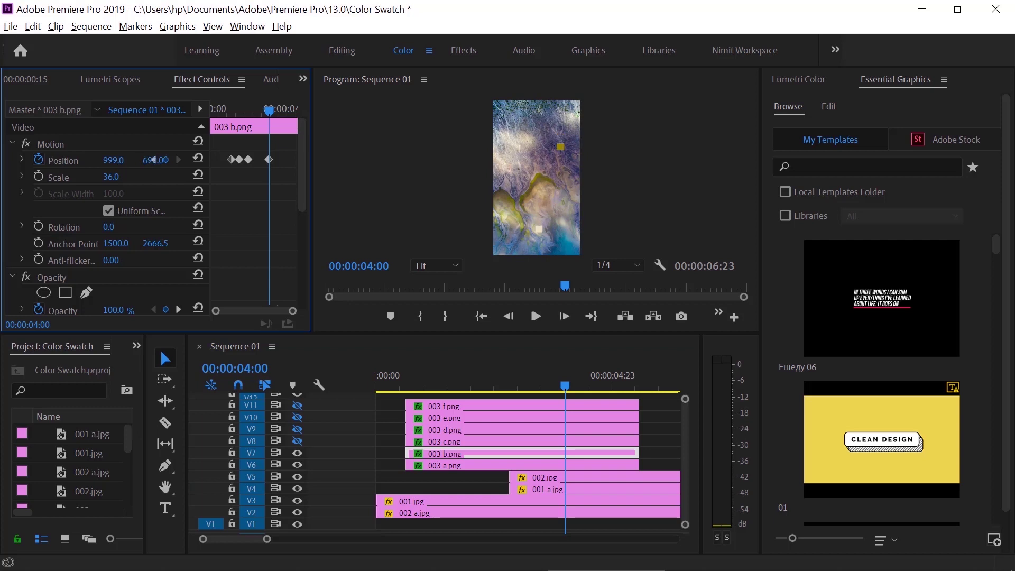
{"action": "key", "text": "ctrl+z"}
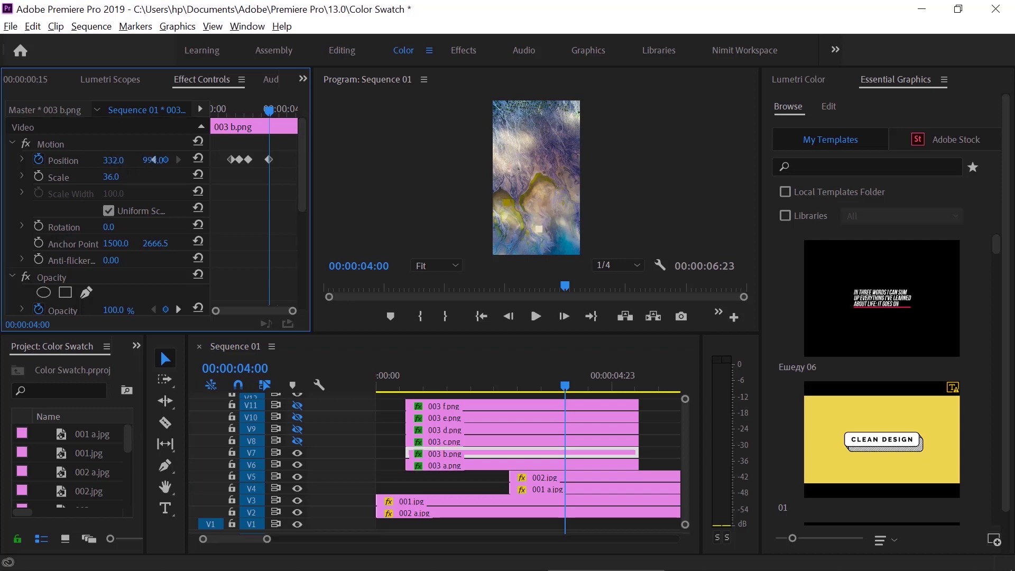
{"action": "left_click", "coordinate": [296, 440]}
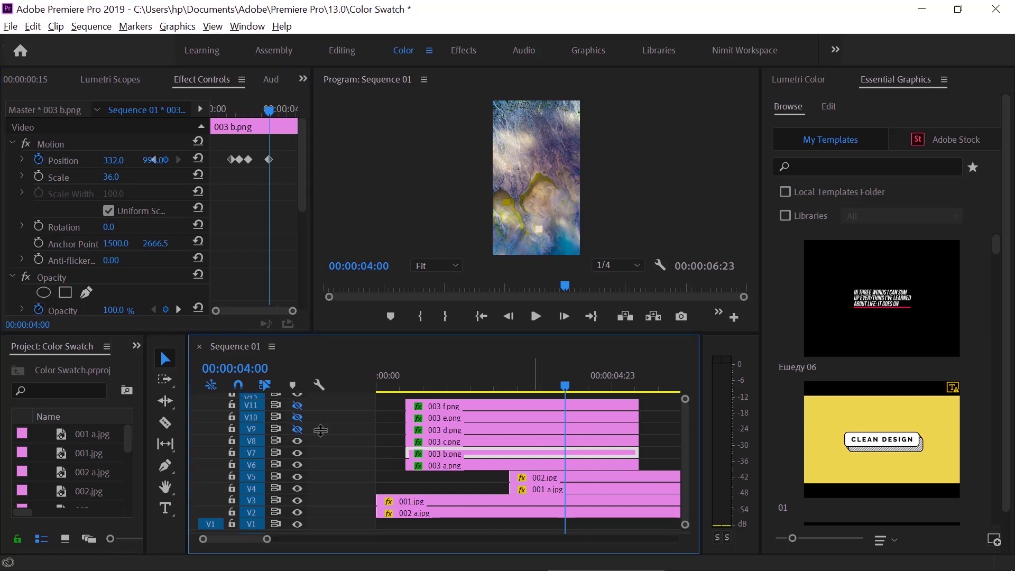
{"action": "left_click", "coordinate": [520, 444]}
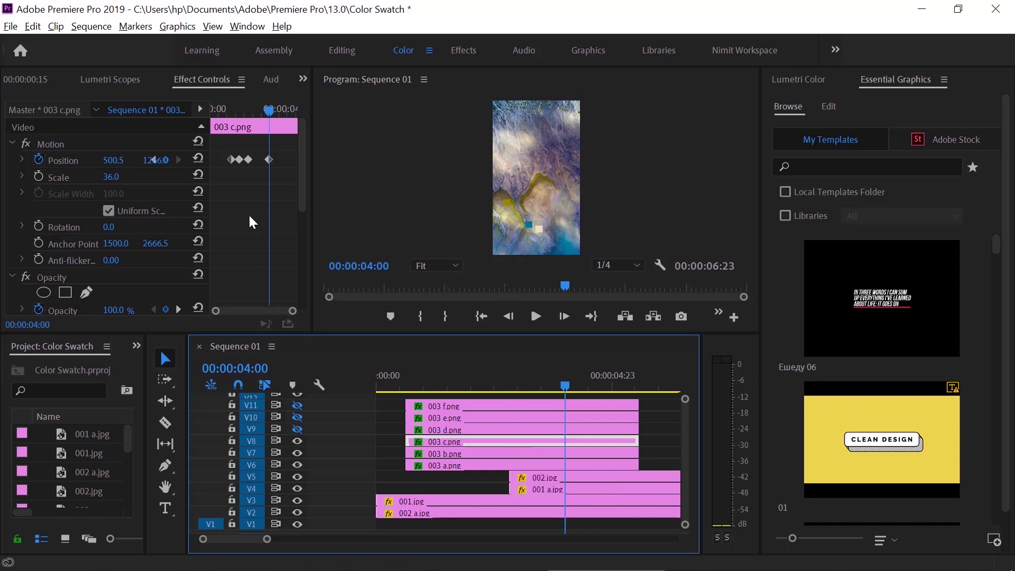
{"action": "left_click_drag", "start_coordinate": [148, 161], "coordinate": [153, 160]}
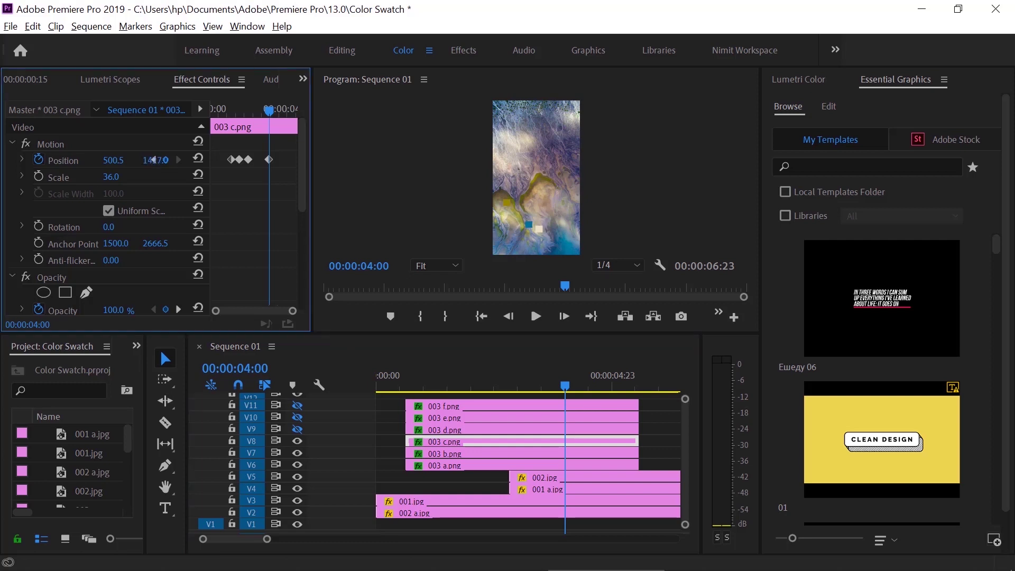
Select 003 d.png and 003 f.png, move the 003 f.png swatch up near the top, and return to 00:00:03:02
{"action": "left_click", "coordinate": [515, 429]}
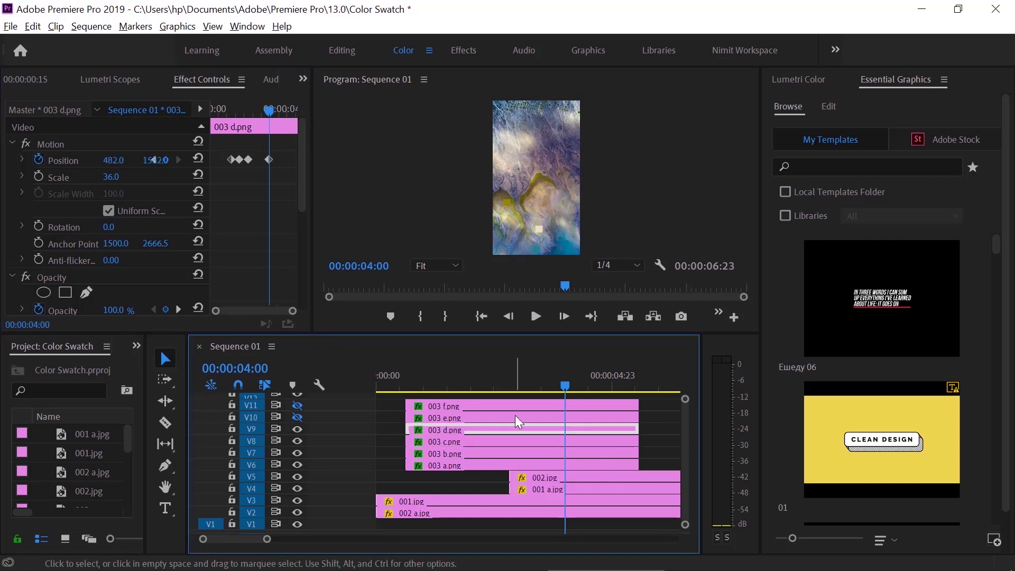
{"action": "left_click", "coordinate": [458, 417]}
{"action": "left_click", "coordinate": [458, 406]}
{"action": "left_click_drag", "start_coordinate": [148, 161], "coordinate": [154, 159]}
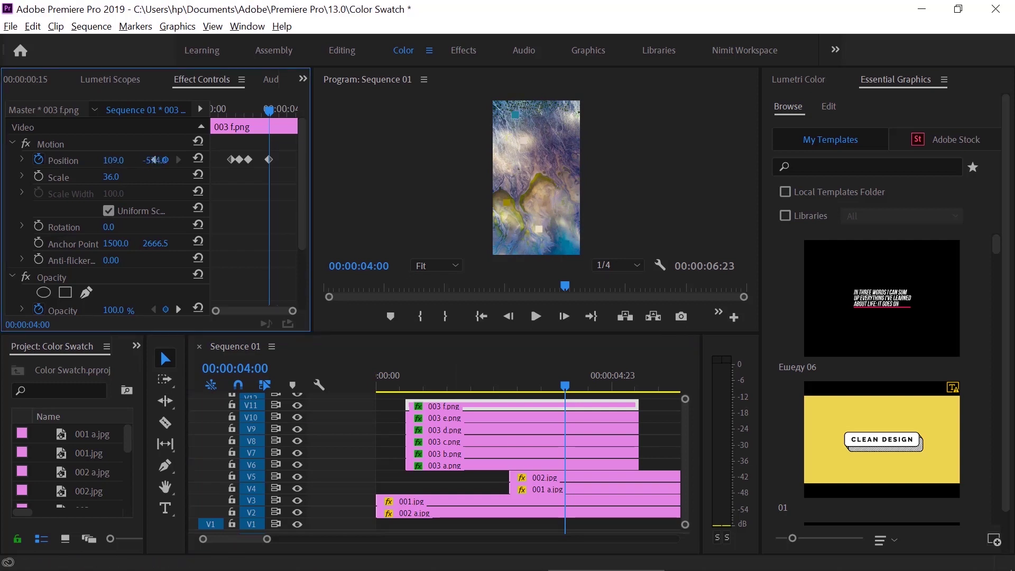
{"action": "left_click", "coordinate": [198, 158]}
Select 002.jpg, step one frame forward, and re-enable its Opacity effect (0.0% at 00:00:03:03)
{"action": "left_click", "coordinate": [521, 381]}
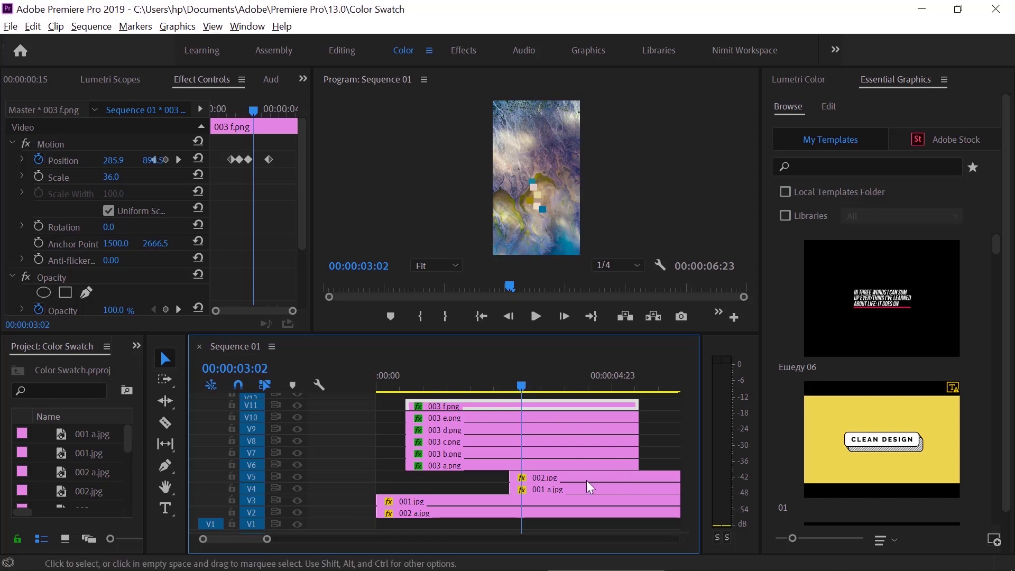
{"action": "left_click", "coordinate": [568, 479]}
{"action": "key", "text": "Right"}
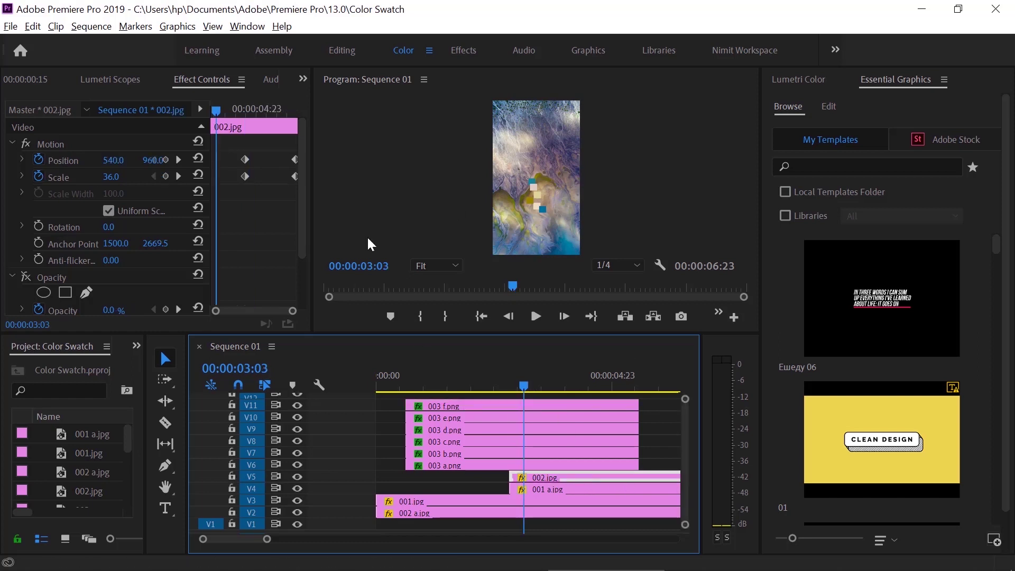
{"action": "left_click_drag", "start_coordinate": [302, 220], "coordinate": [302, 238]}
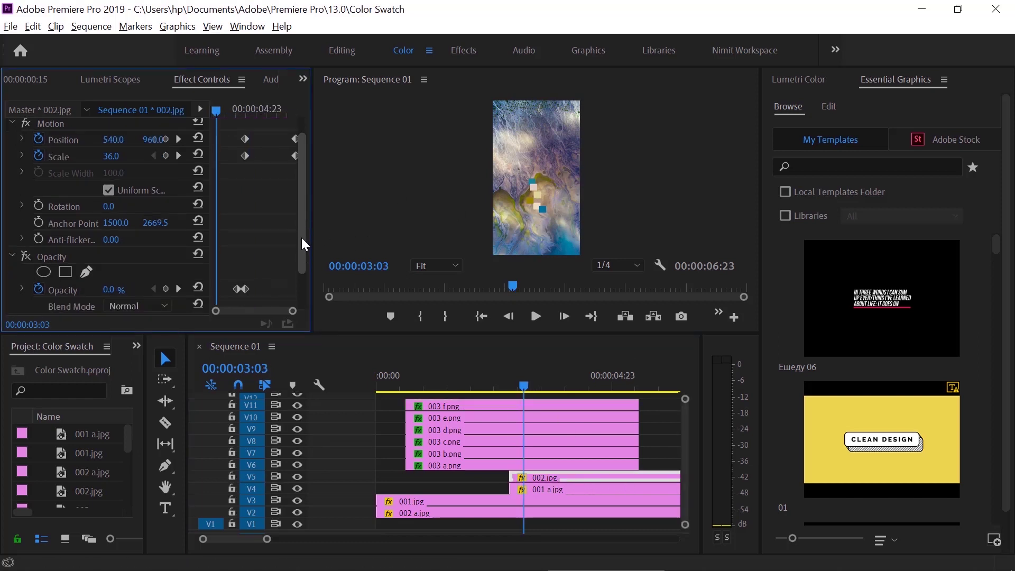
{"action": "left_click", "coordinate": [26, 250]}
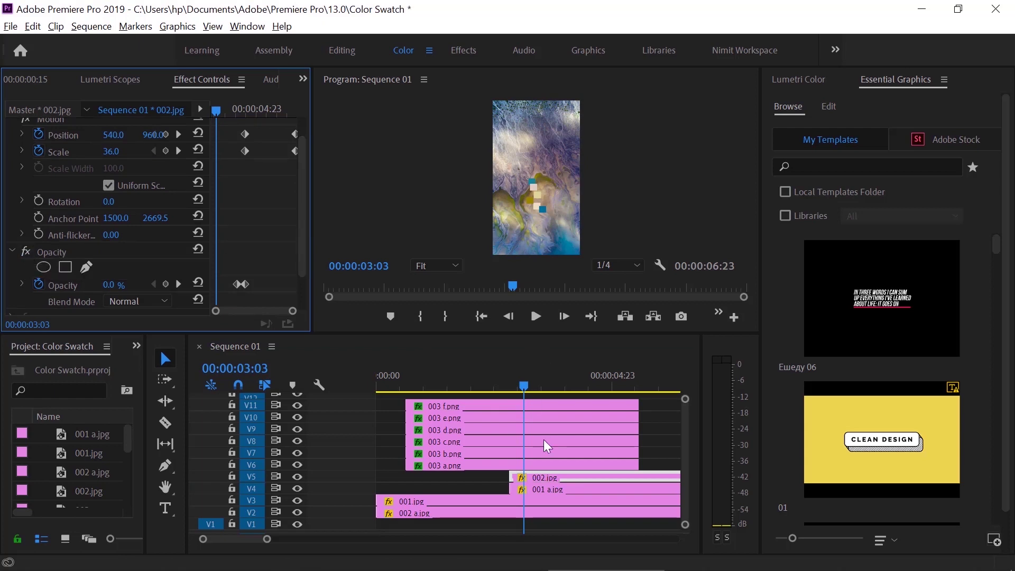
{"action": "key", "text": "ctrl+m"}
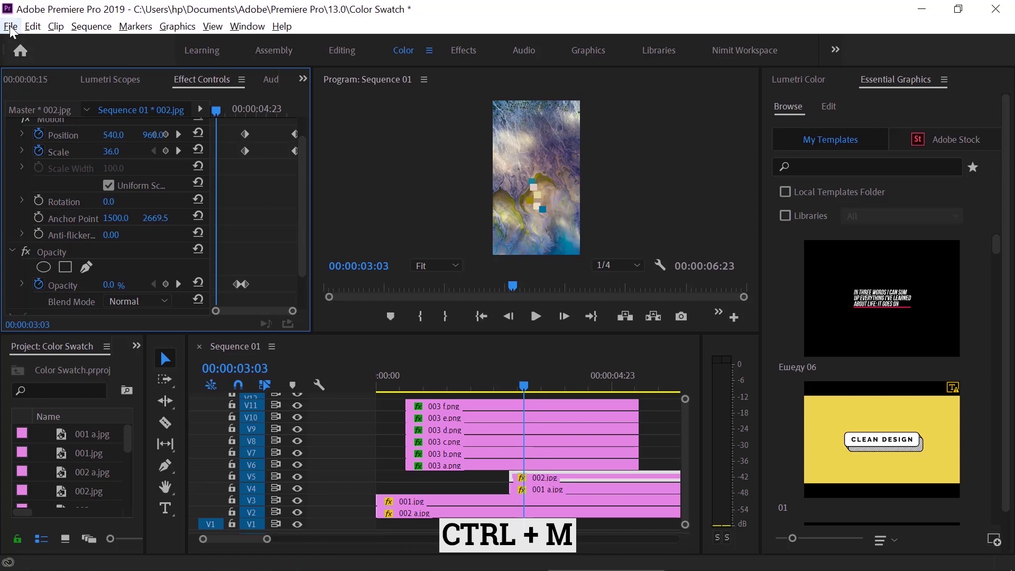
Move the playhead back to 00:00:01:06 and open Export Settings for Sequence 01 as H.264
{"action": "left_click", "coordinate": [10, 26]}
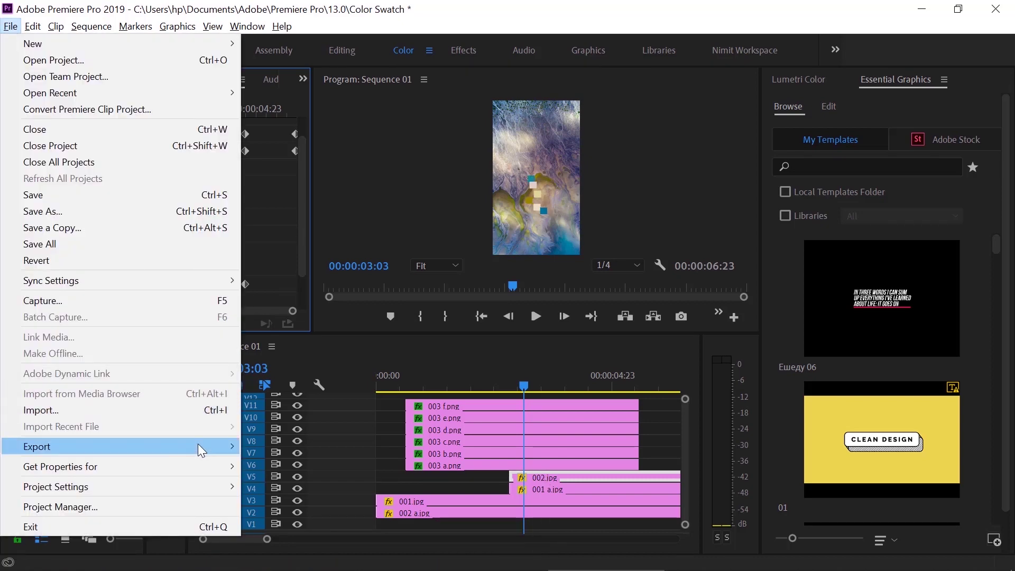
{"action": "mouse_move", "coordinate": [198, 444]}
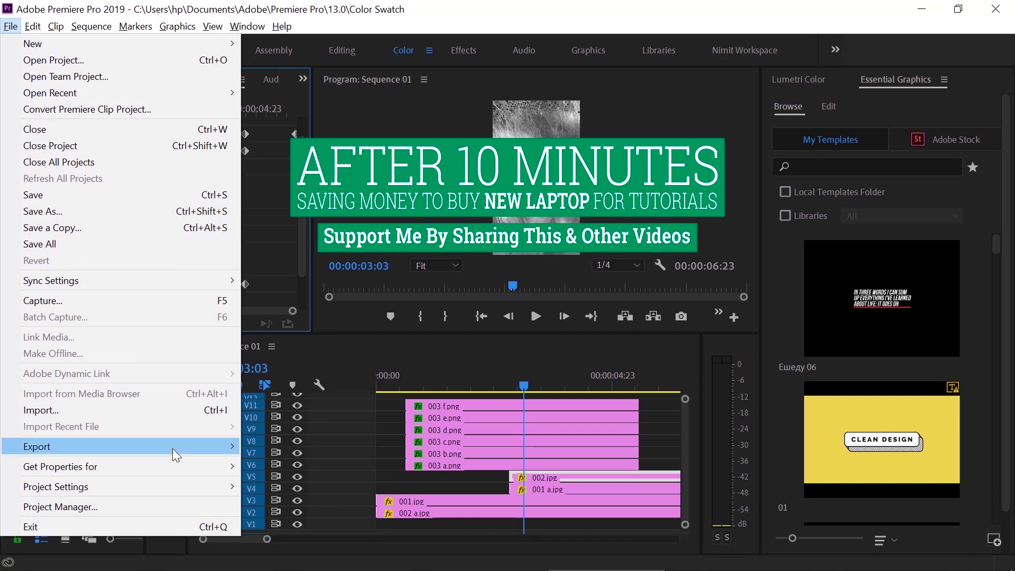
{"action": "left_click", "coordinate": [388, 265]}
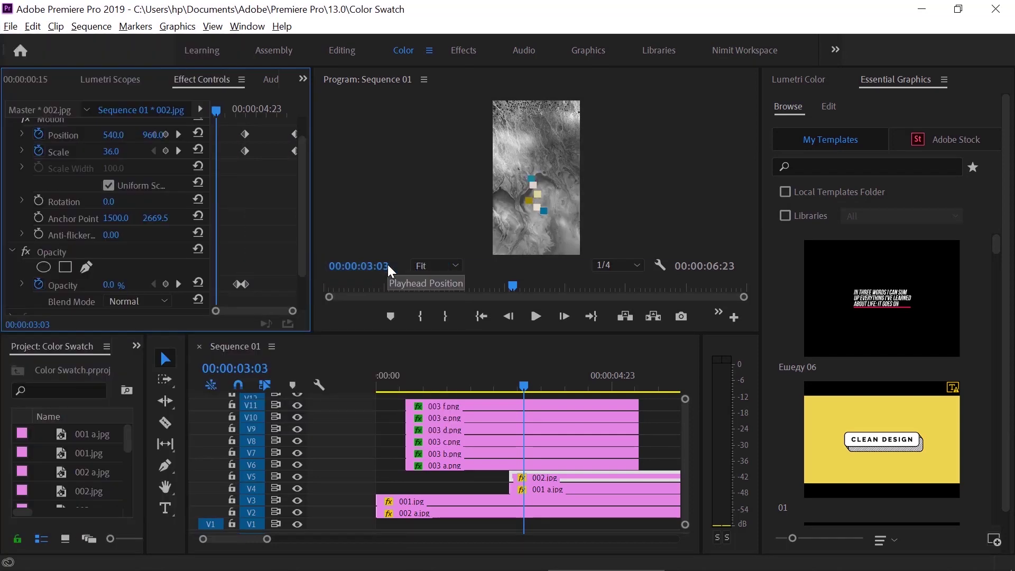
{"action": "mouse_move", "coordinate": [521, 385]}
{"action": "left_mouse_down"}
{"action": "mouse_move", "coordinate": [553, 405]}
{"action": "mouse_move", "coordinate": [465, 454]}
{"action": "left_mouse_up"}
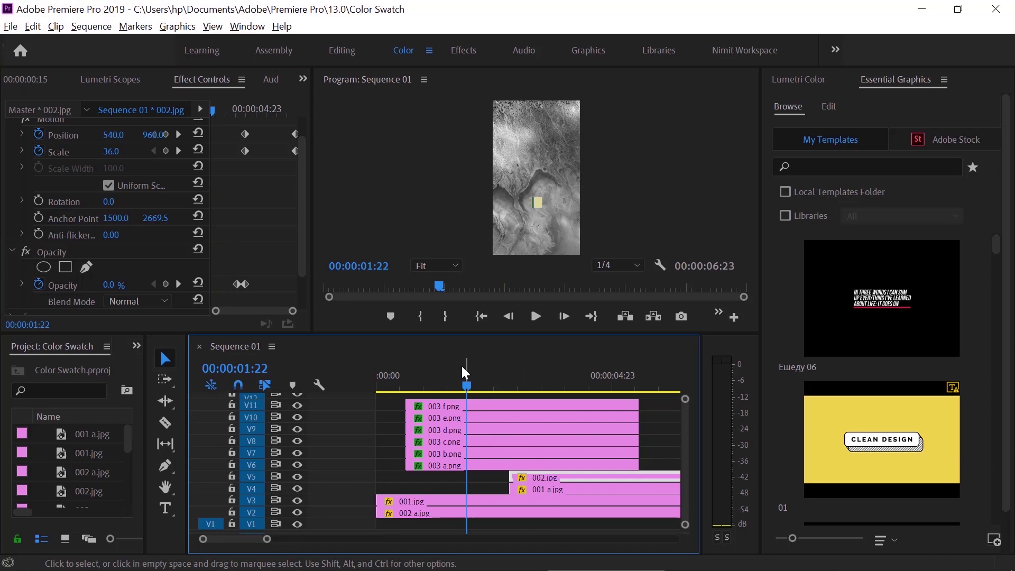
{"action": "left_click_drag", "start_coordinate": [468, 388], "coordinate": [435, 386]}
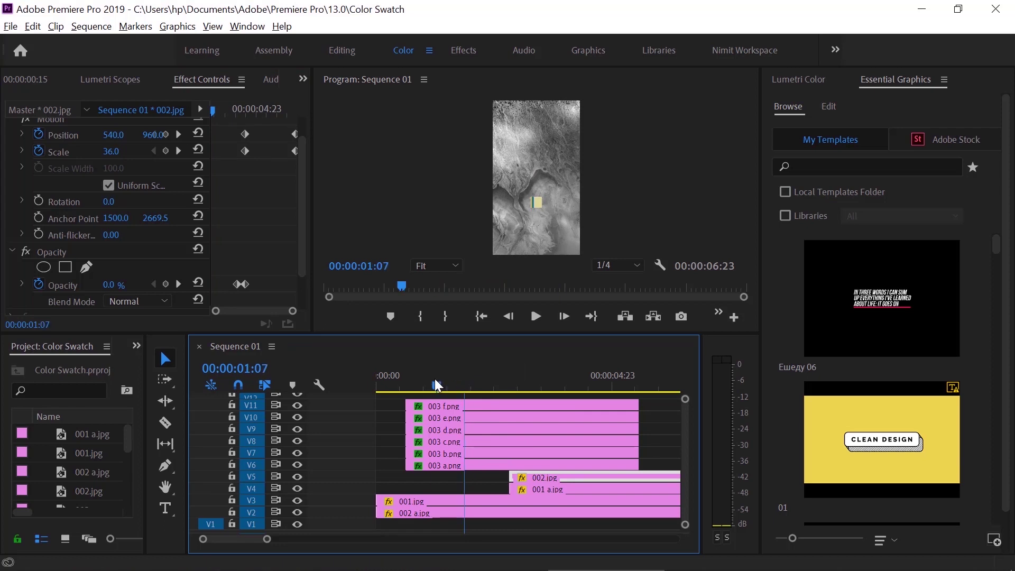
{"action": "key", "text": "ctrl+m"}
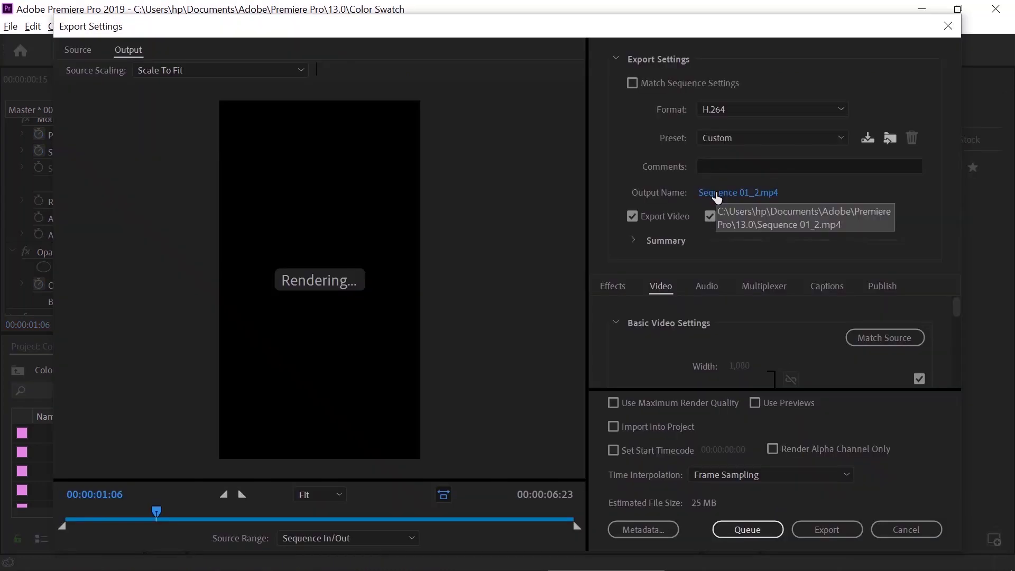
Rename the output file to 'Color Swatch Youtube' and start the H.264 MP4 export
{"action": "left_click", "coordinate": [715, 193]}
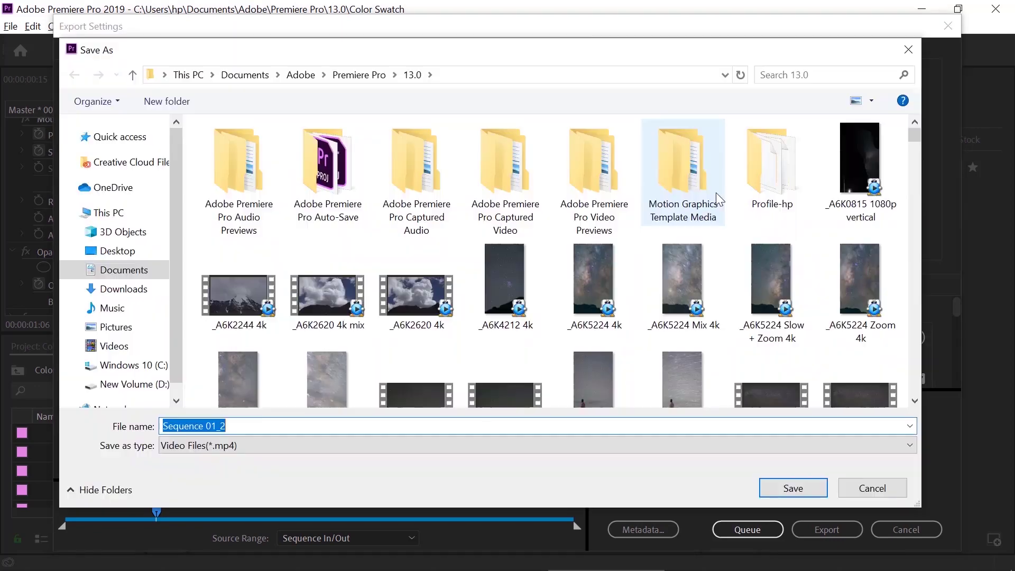
{"action": "type", "text": "Color Swatch Youtube"}
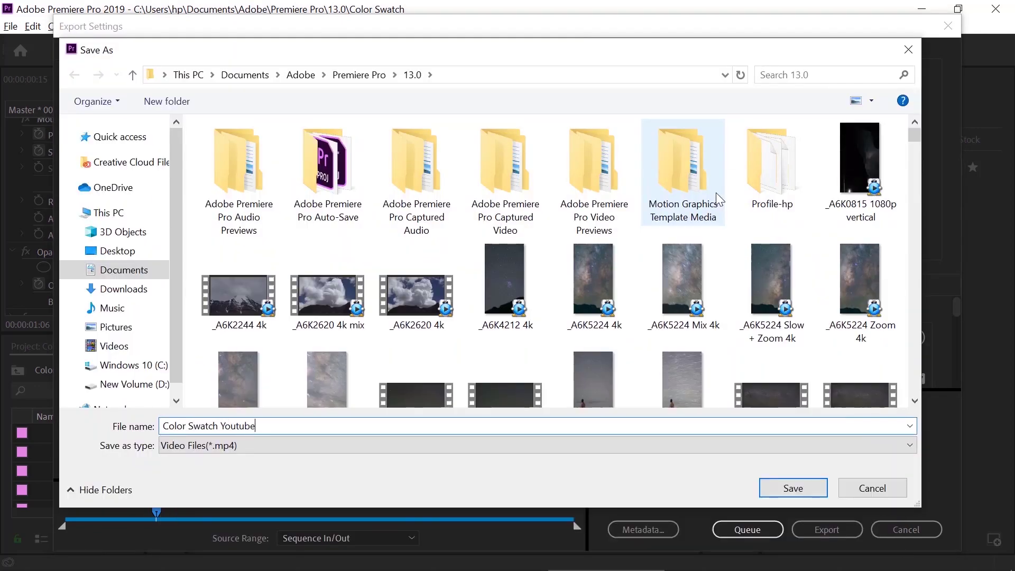
{"action": "left_click", "coordinate": [783, 490]}
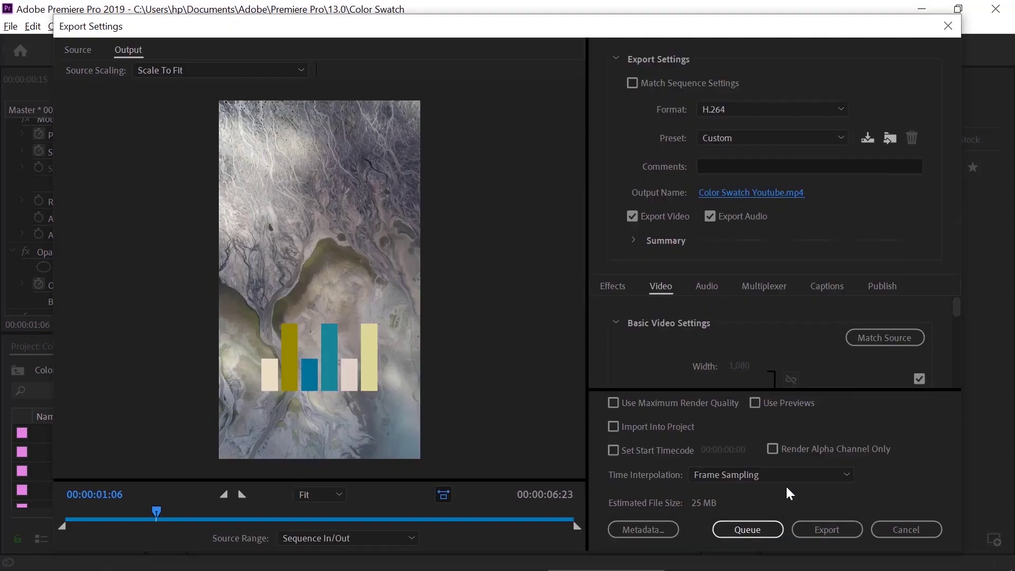
{"action": "left_click", "coordinate": [826, 529]}
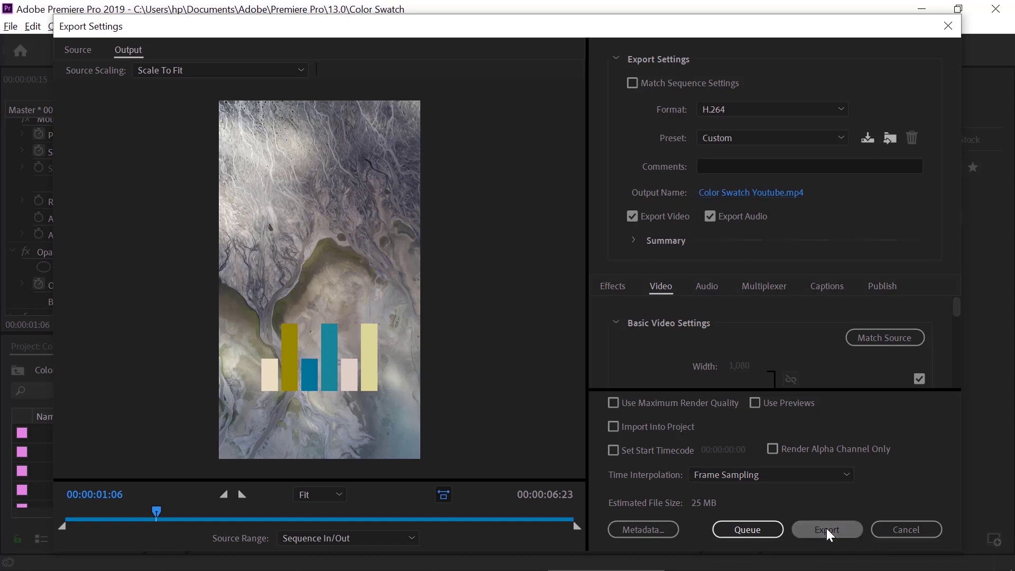